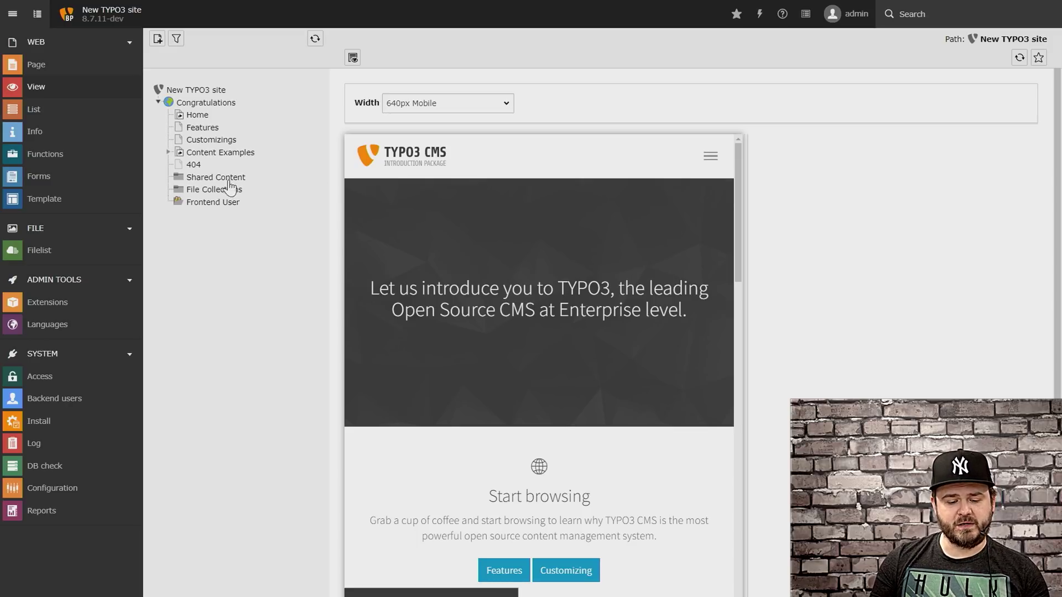
- Preview the Features page and set its preview width to 1024px Tablet
click(194, 133)
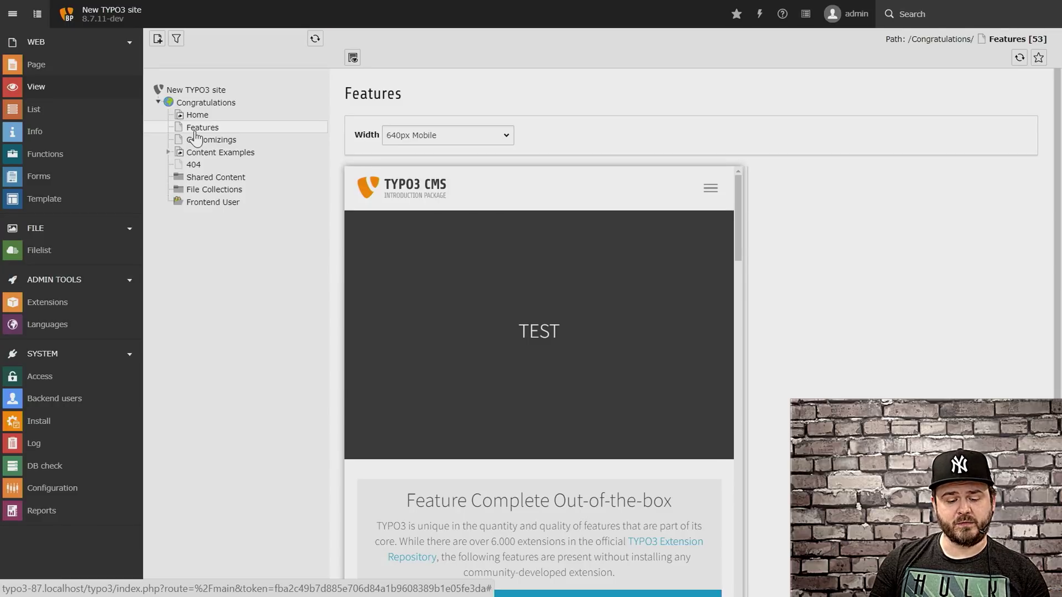
scroll(474, 357, down, 15)
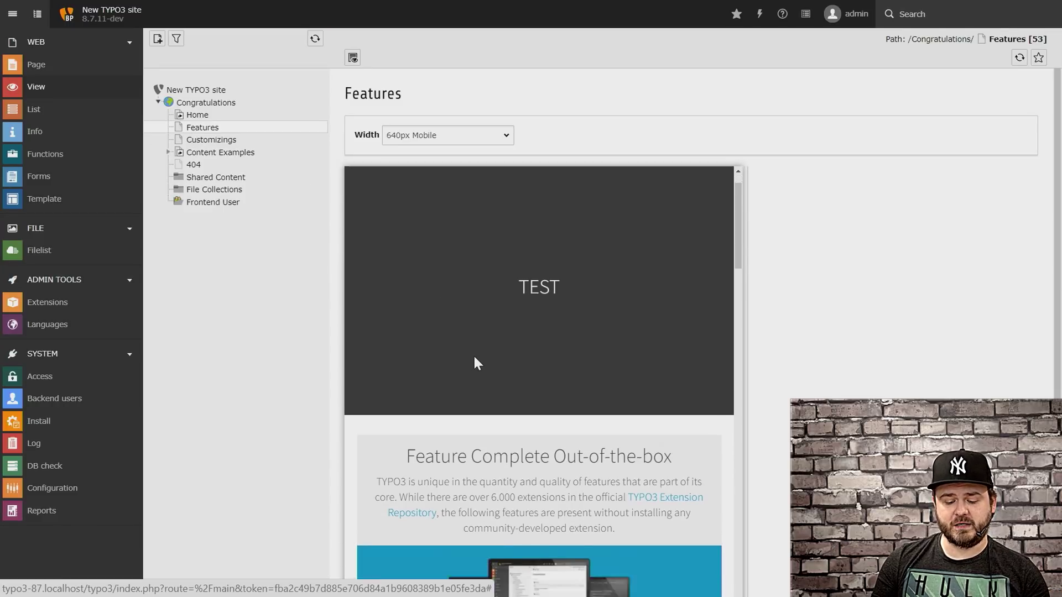
scroll(473, 356, up, 15)
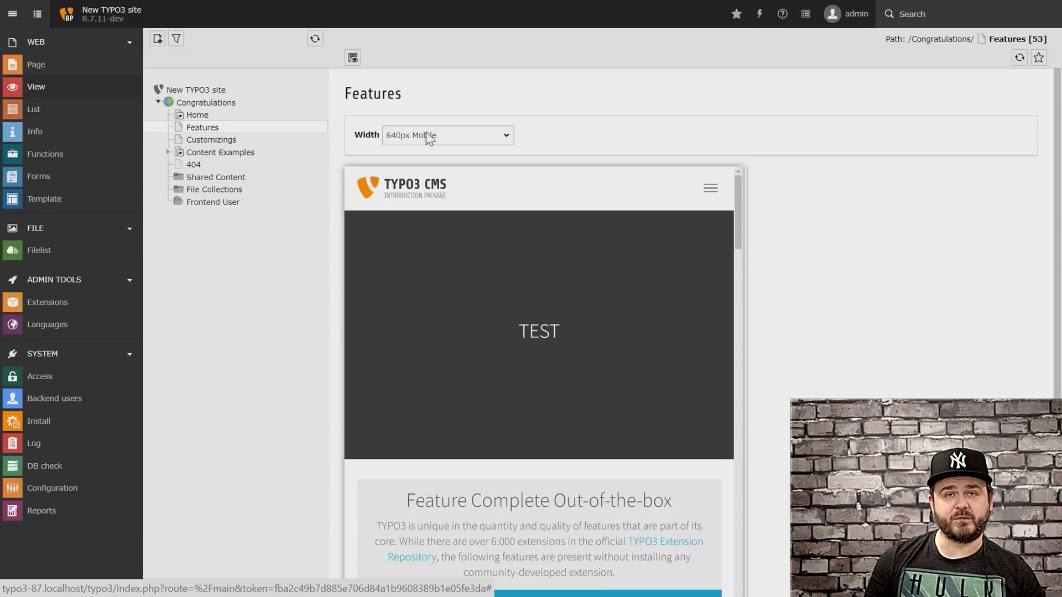
click(464, 147)
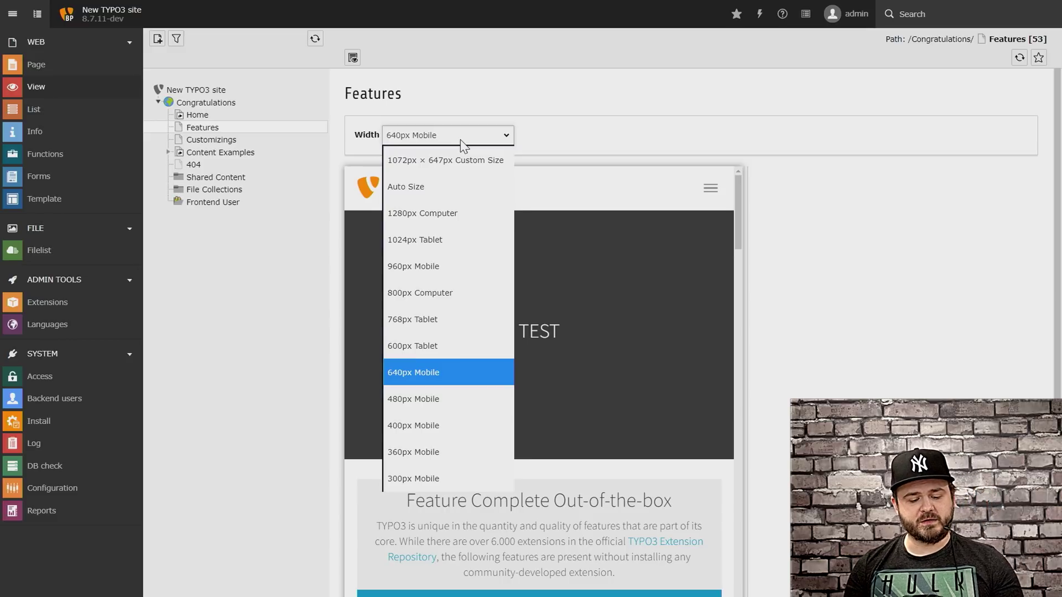
click(433, 241)
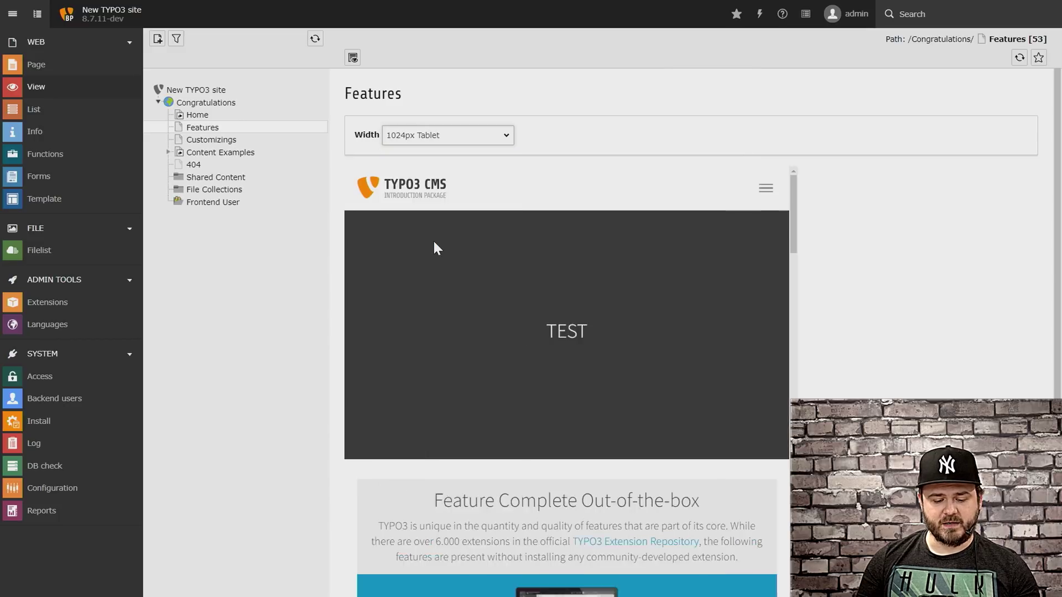
- Resize the Features preview frame to a custom size of about 1018 × 610 px, and switch it to 640px Mobile
drag(984, 367, 982, 343)
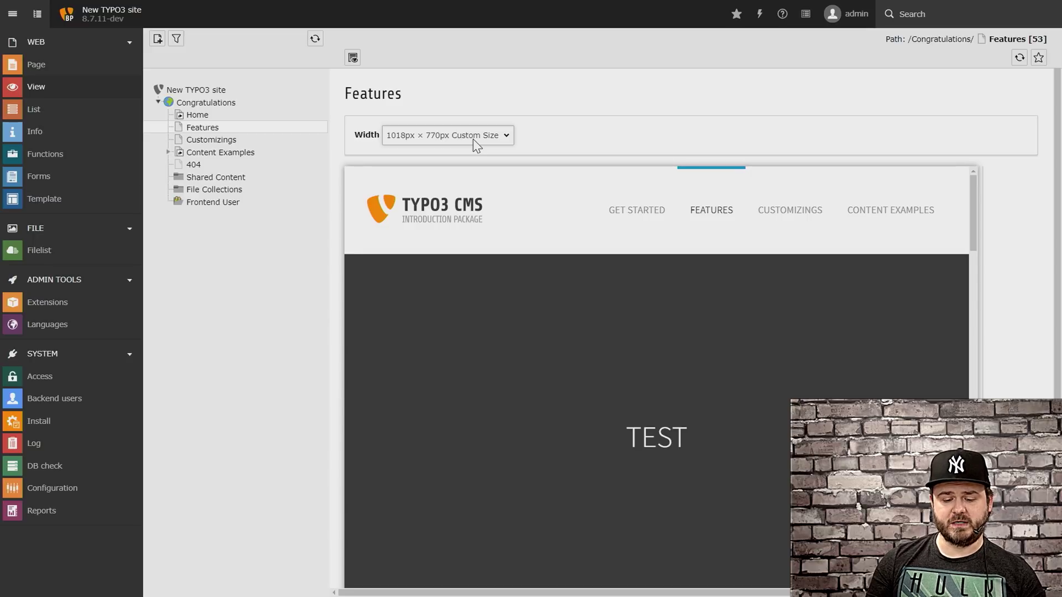
scroll(1049, 388, down, 2)
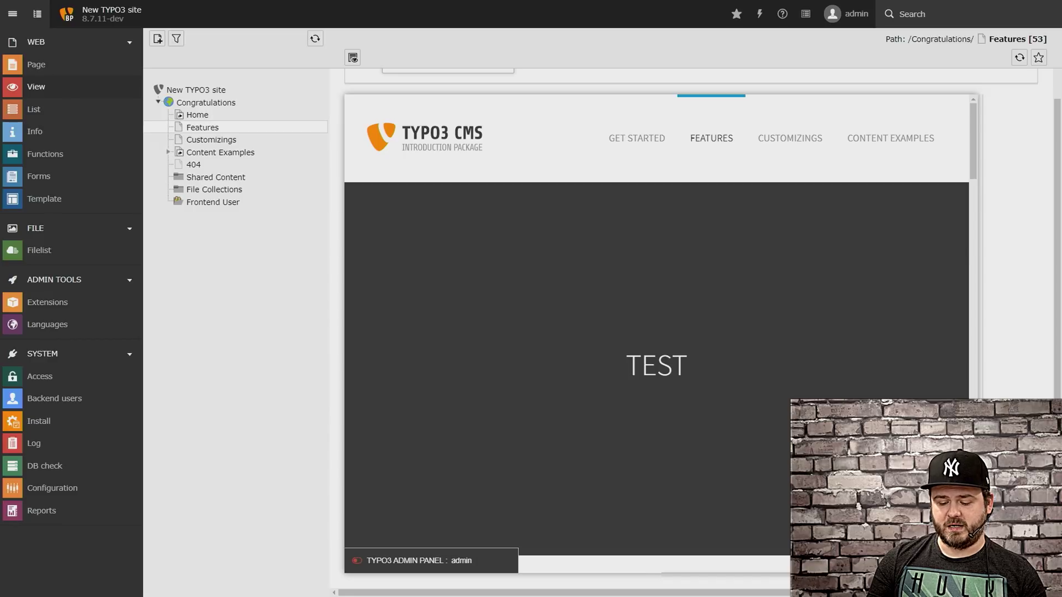
scroll(1048, 387, up, 2)
drag(1007, 575, 1007, 470)
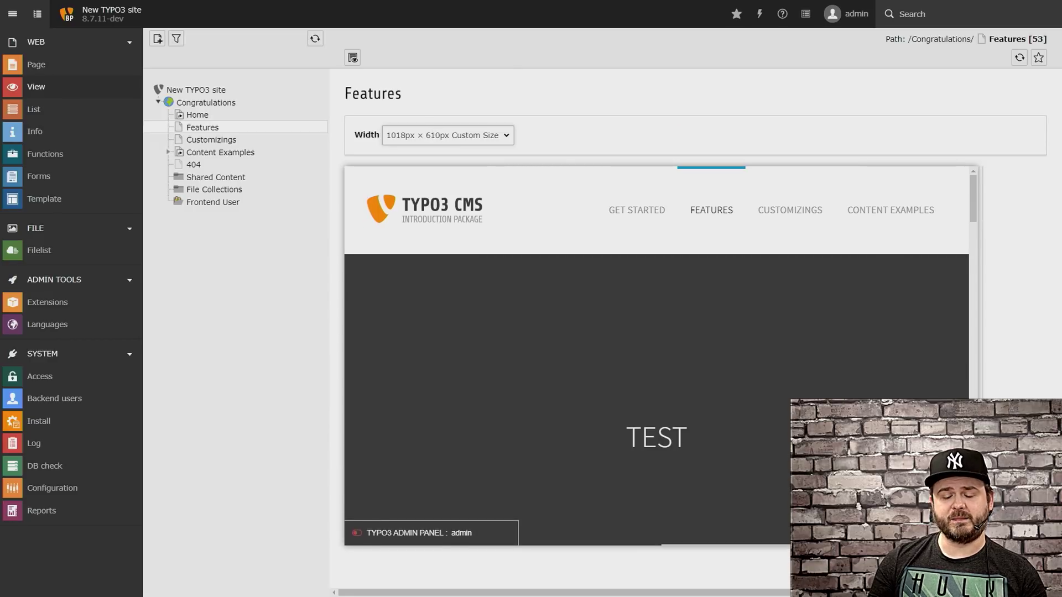
click(460, 135)
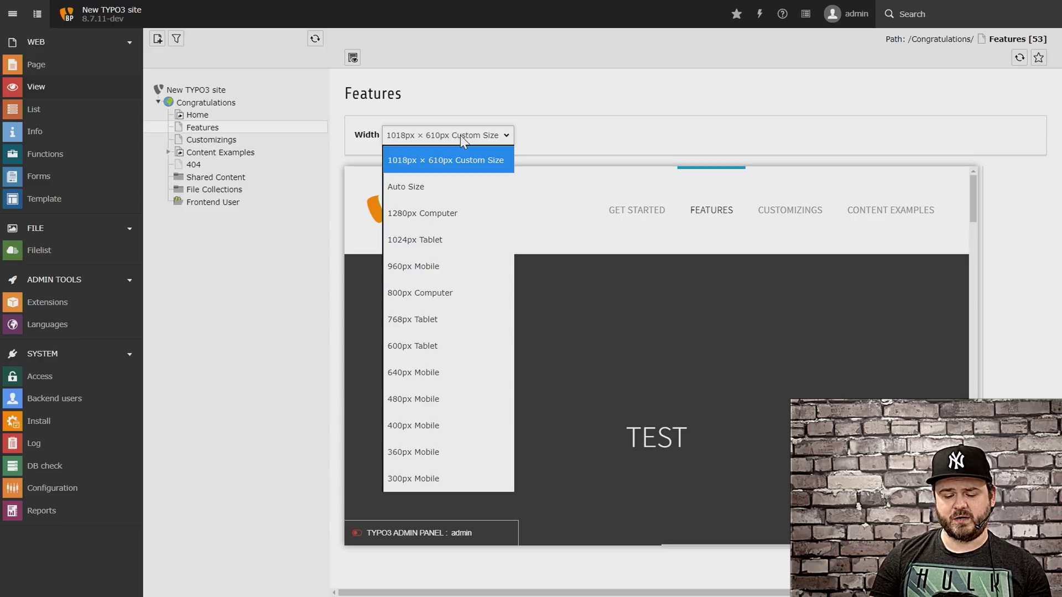
click(411, 372)
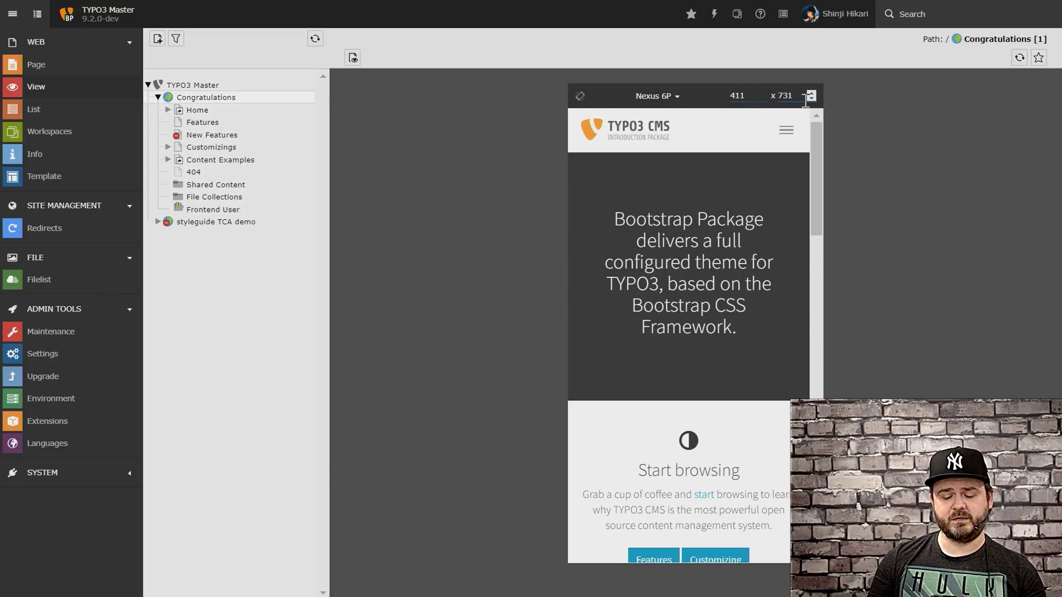
- Rotate the Nexus 6P preview of the Congratulations page to landscape, and switch the preview to the Maximized preset
click(578, 96)
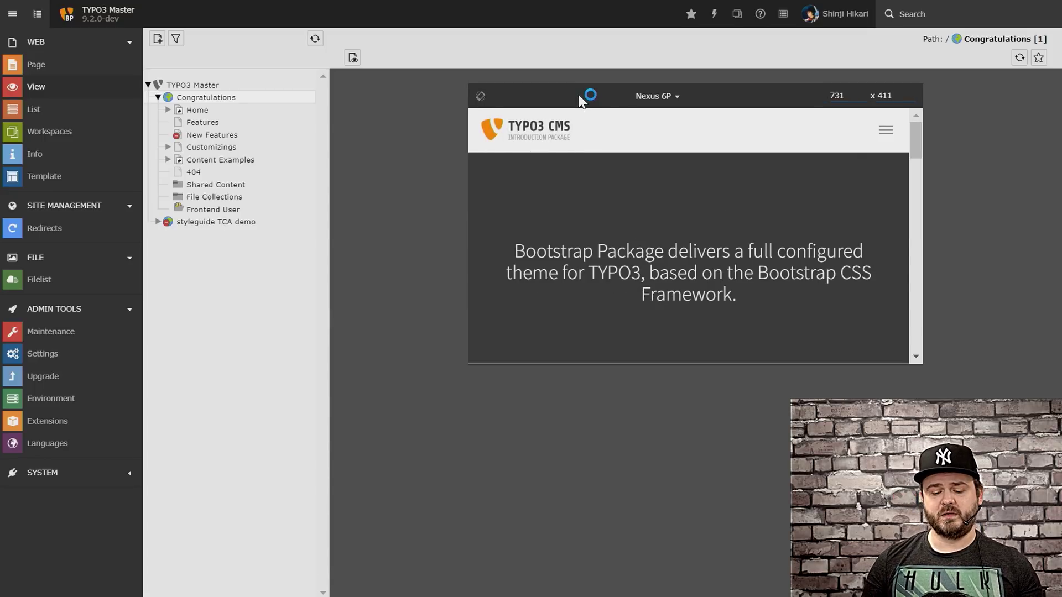
click(654, 97)
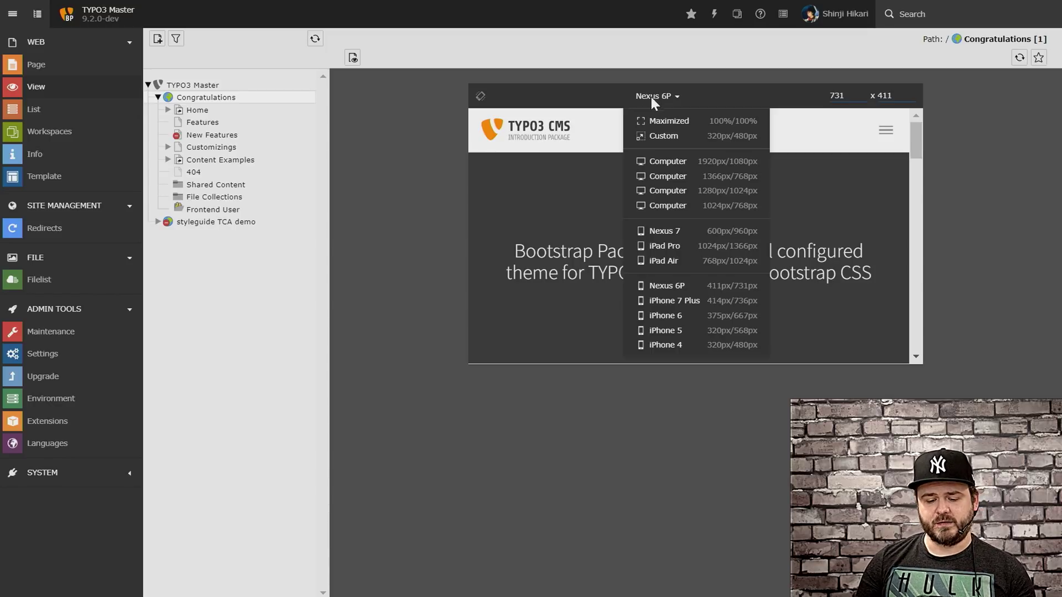
click(654, 127)
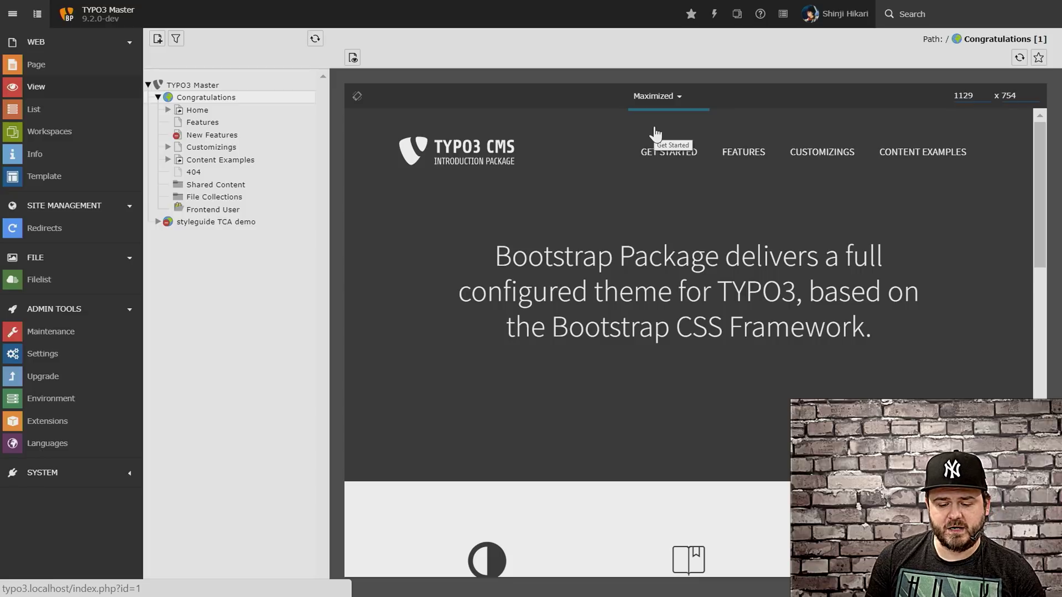
- Preview the Congratulations page with the 1920px/1080px Computer preset
click(671, 100)
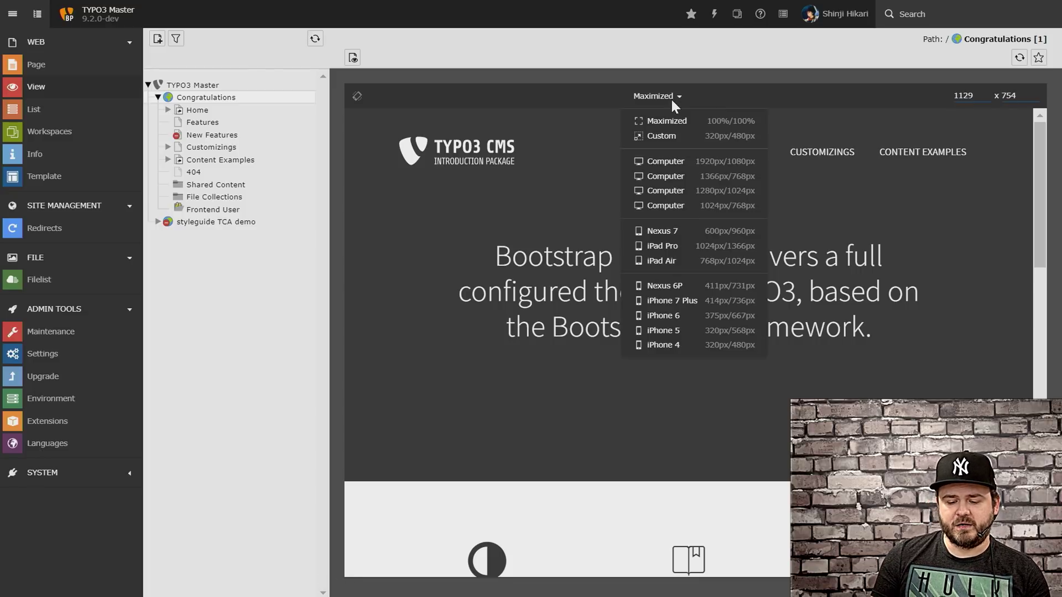
click(667, 163)
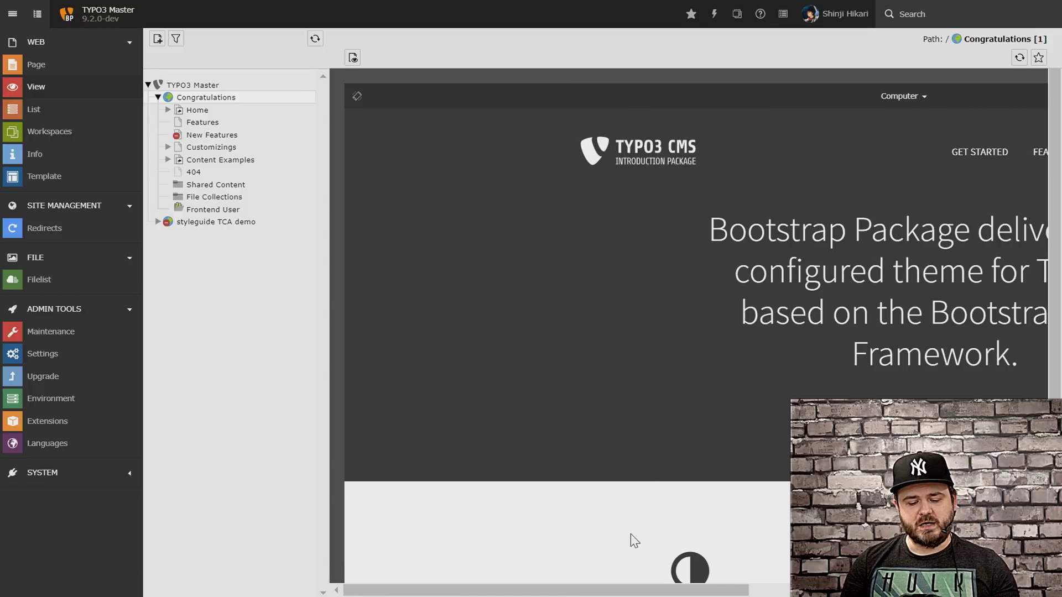
mouse_move(630, 590)
mouse_down()
mouse_move(916, 590)
mouse_move(630, 590)
mouse_up()
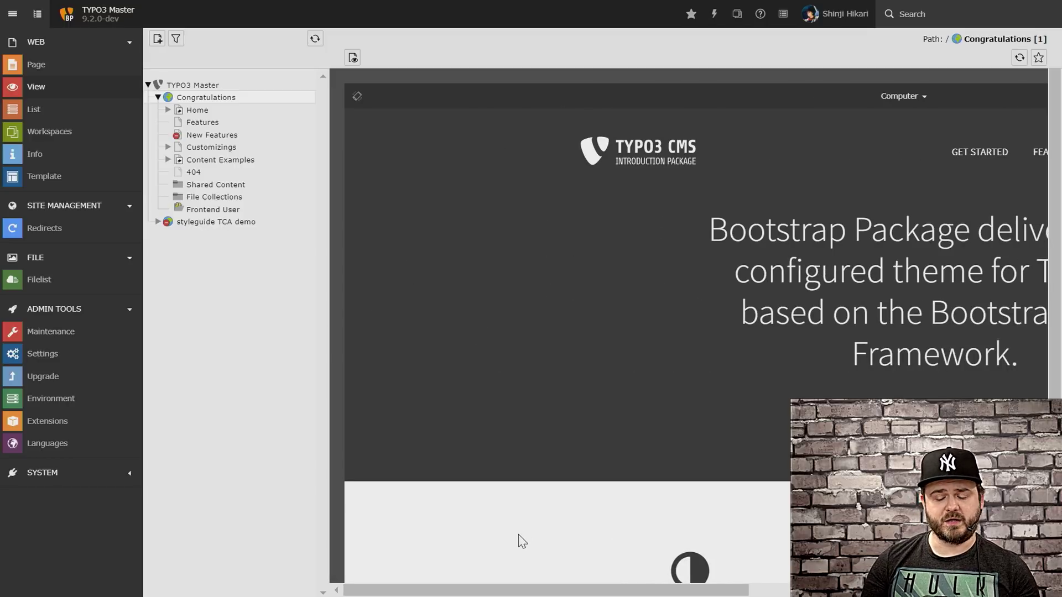
- Preview the Congratulations page with the iPad Pro preset, look through its content, and rotate the preview to landscape
click(894, 96)
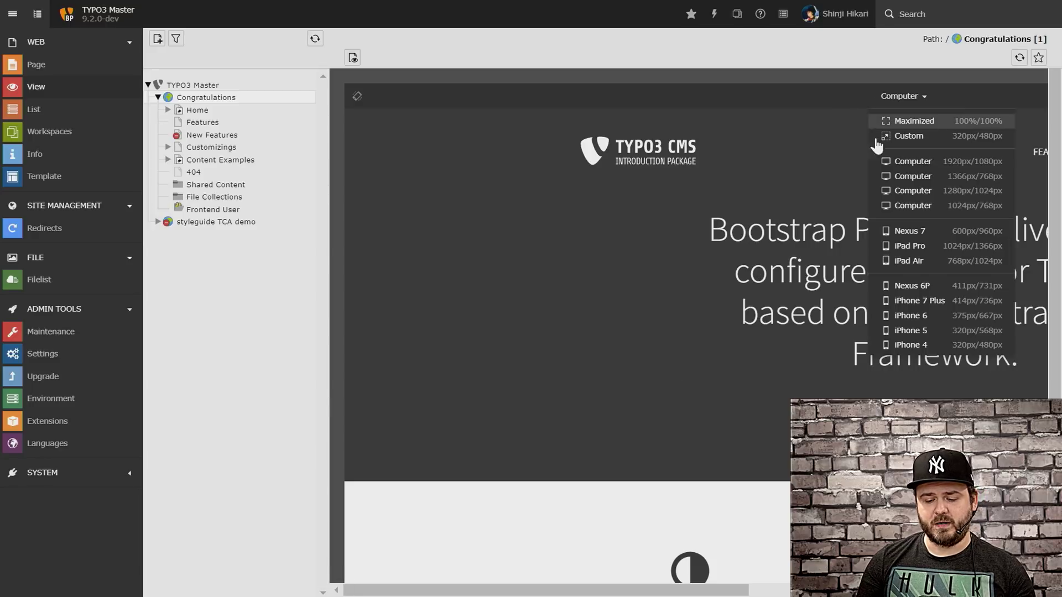
click(912, 246)
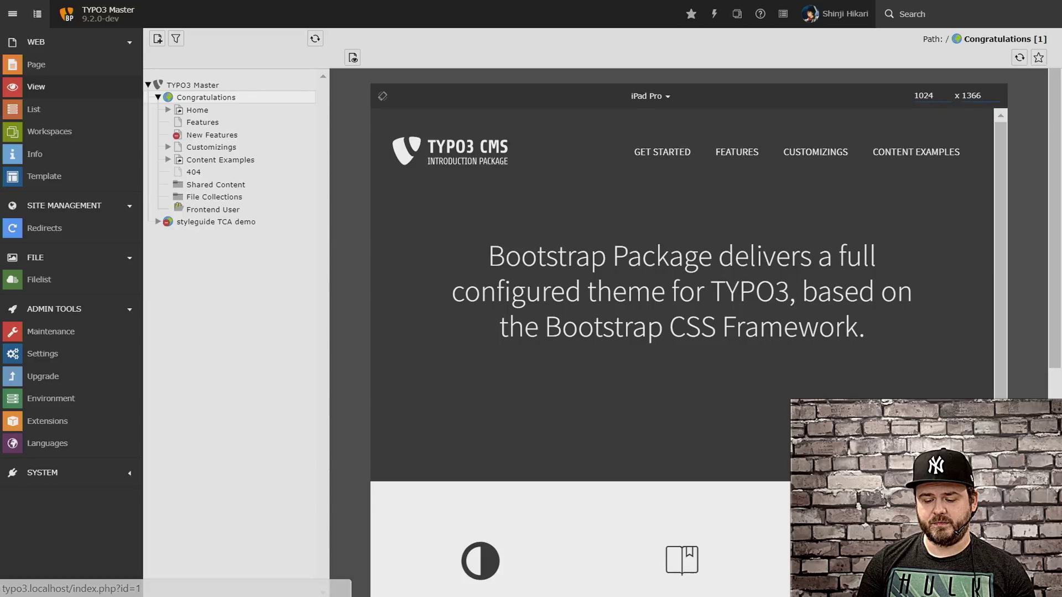
scroll(682, 309, down, 7)
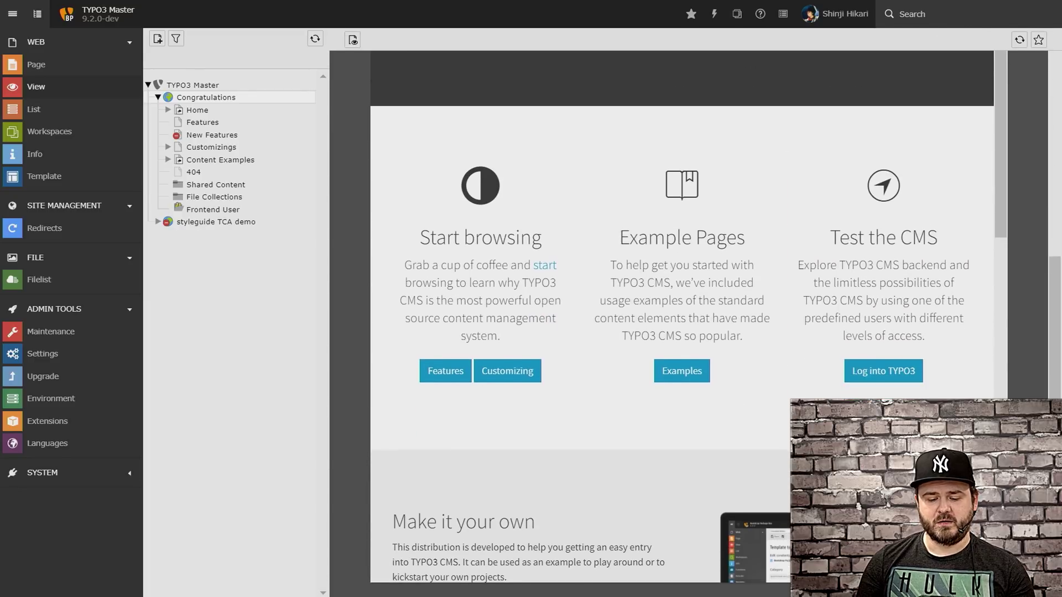
scroll(682, 310, up, 7)
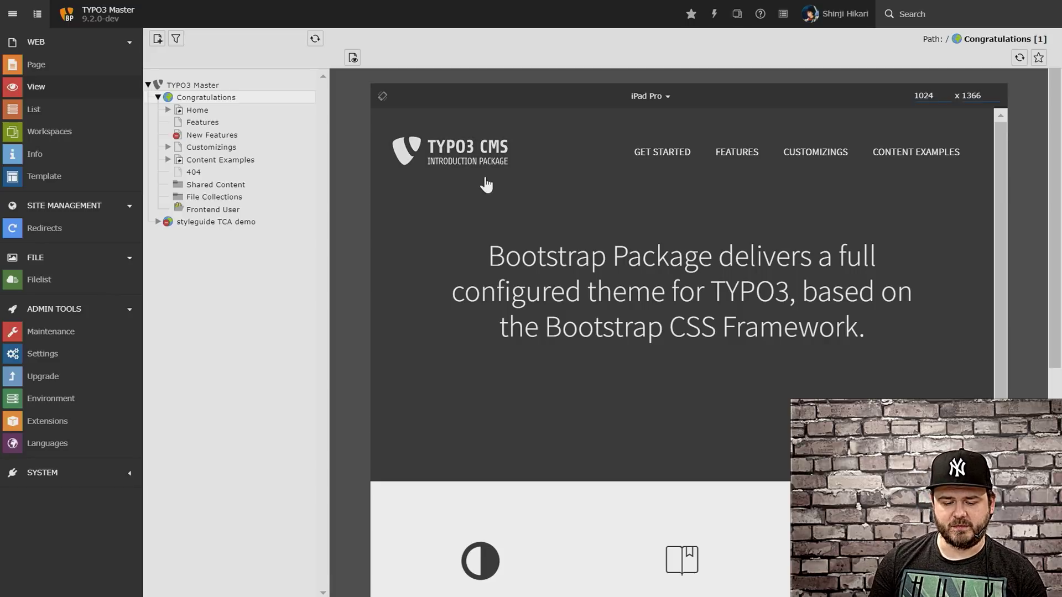
click(383, 96)
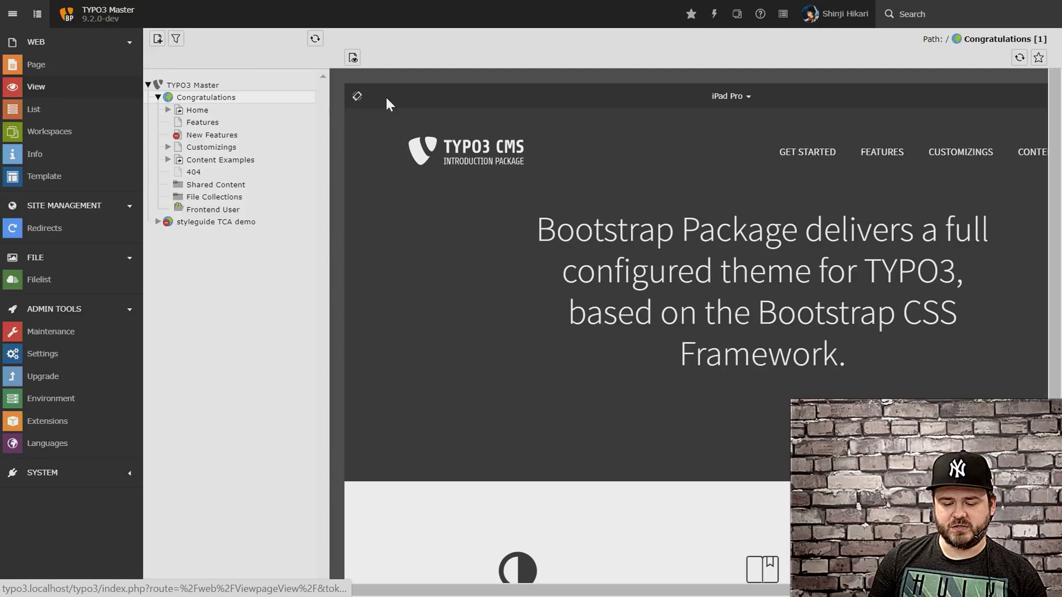
- Switch the preview to the iPhone 5 preset, and rotate it to landscape and back to portrait
click(715, 99)
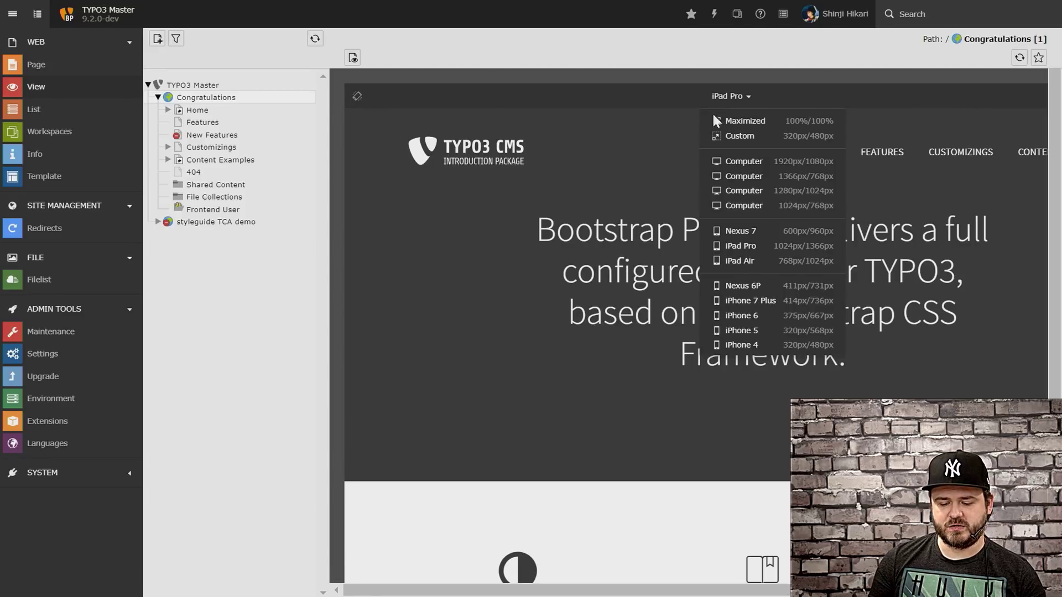
click(741, 331)
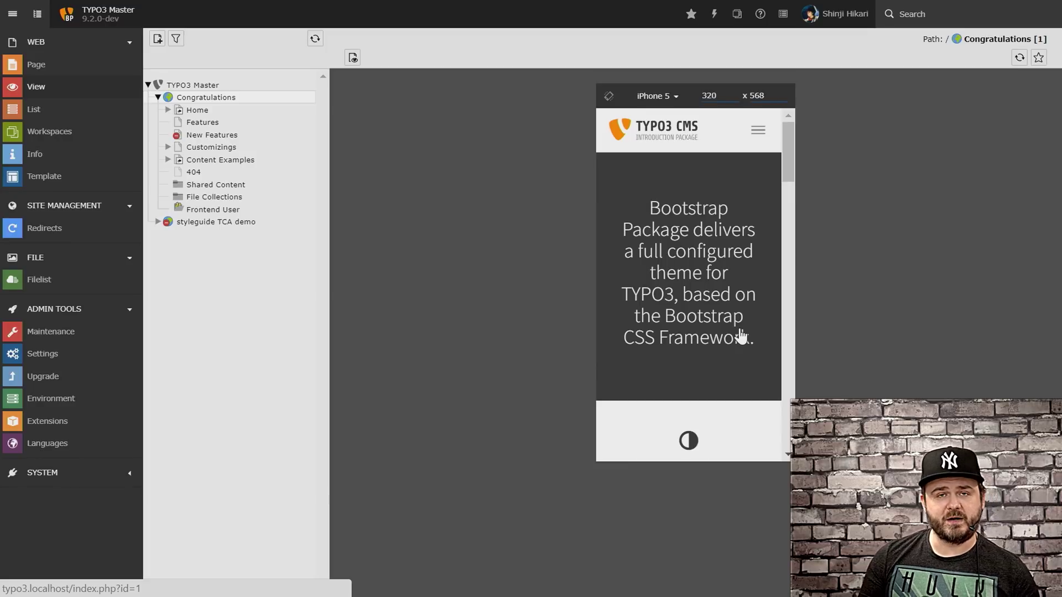
click(609, 97)
click(534, 97)
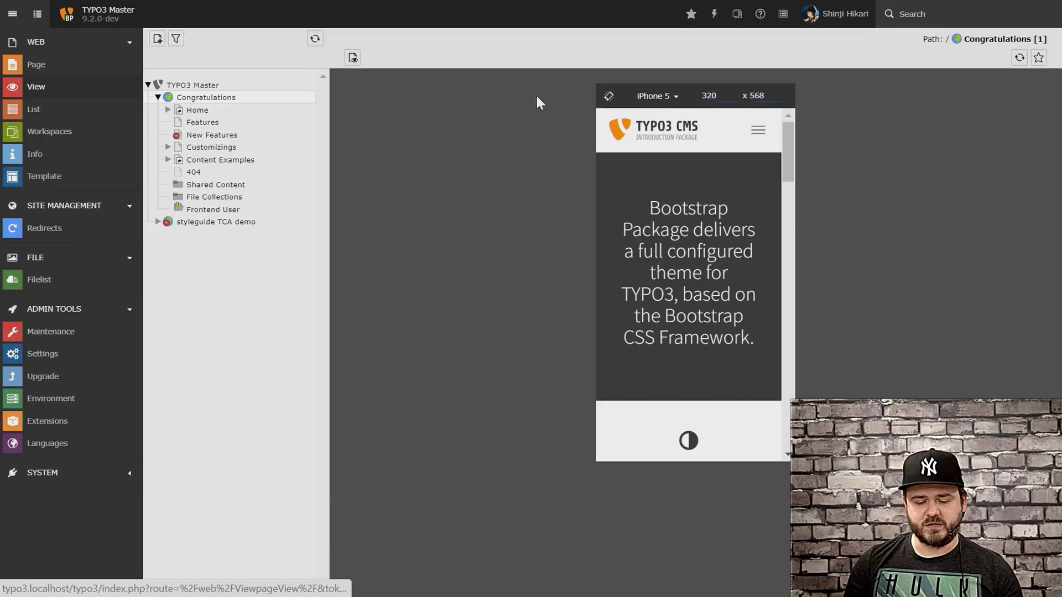
- Expand and collapse the mobile navigation menu in the iPhone 5 preview, and look through the page content and the device presets
click(760, 132)
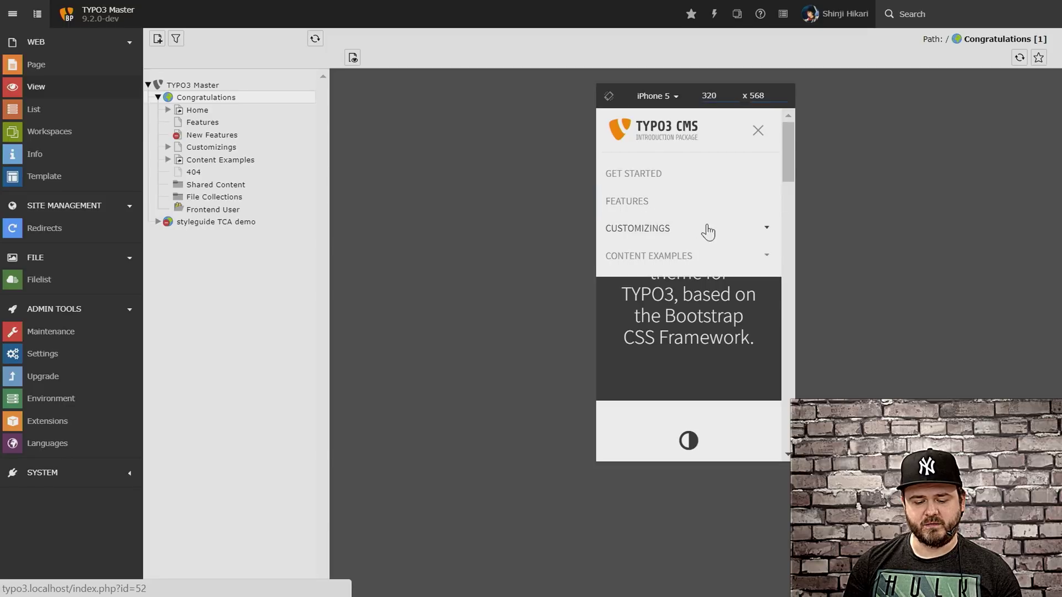
click(759, 133)
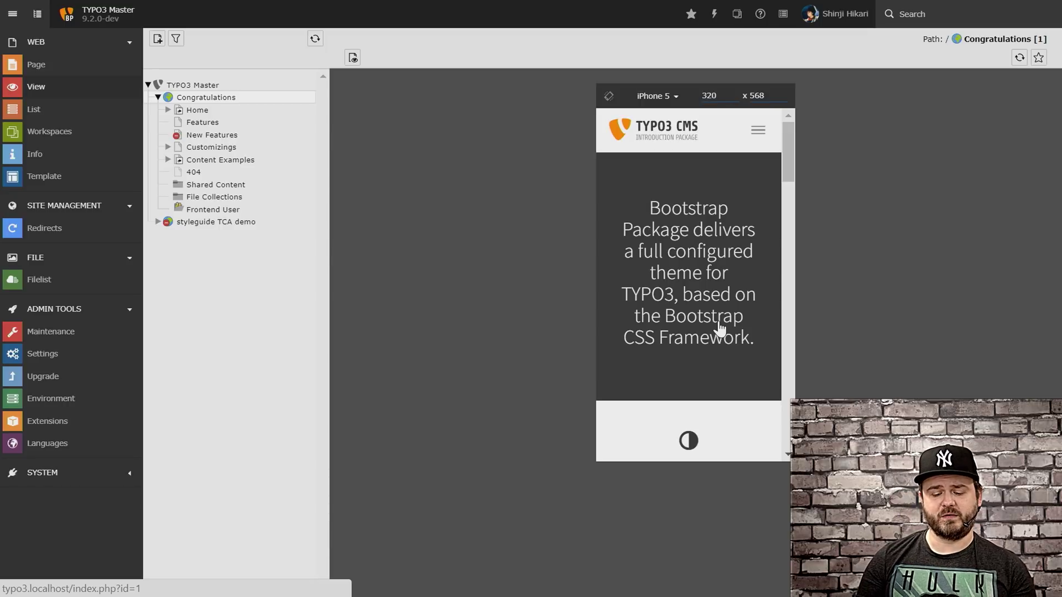
scroll(713, 363, down, 5)
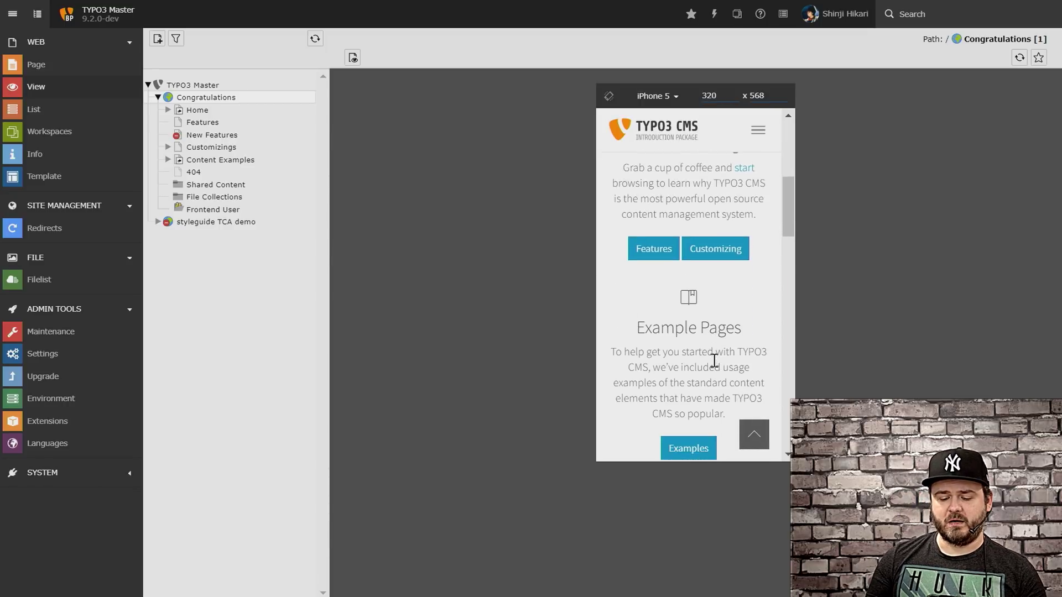
scroll(714, 360, down, 3)
scroll(714, 361, down, 8)
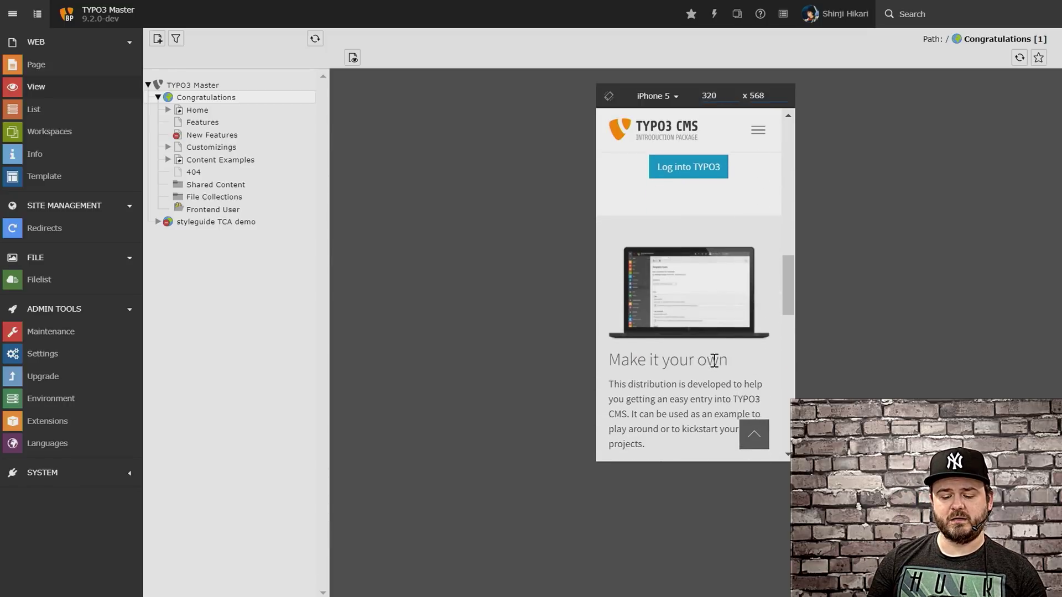
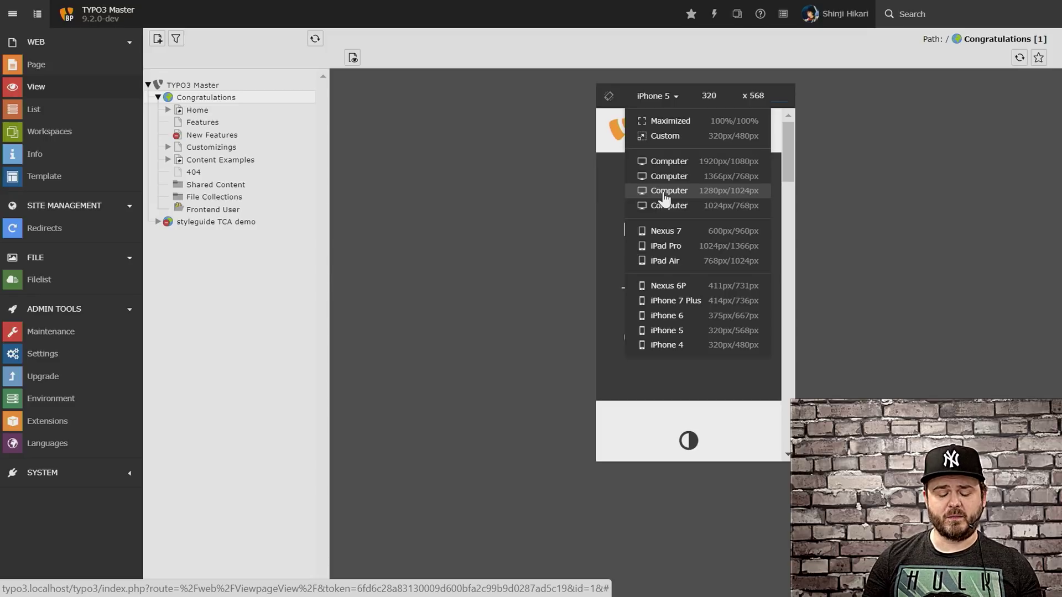
click(666, 99)
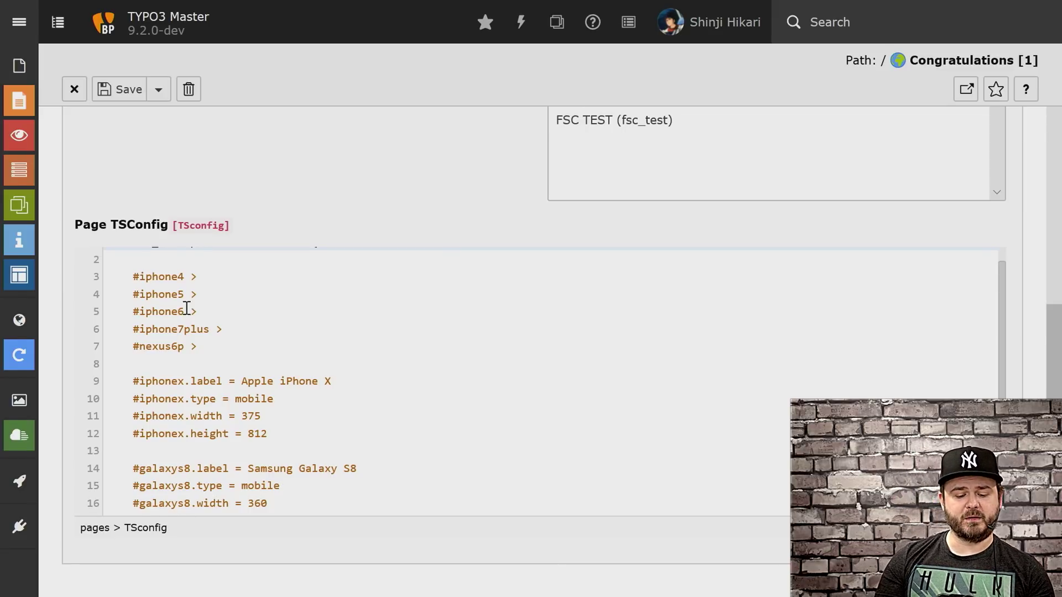
- Examine the Congratulations page's TypoScript resources and the mod.web_view.previewFrameWidths block in its Page TSConfig
scroll(201, 320, up, 2)
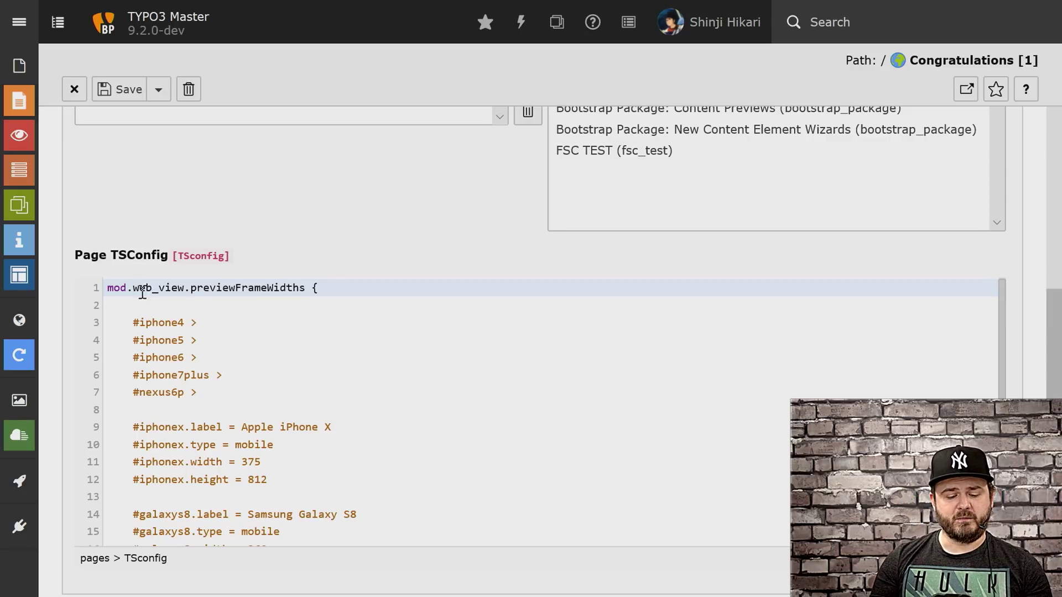
scroll(220, 222, up, 8)
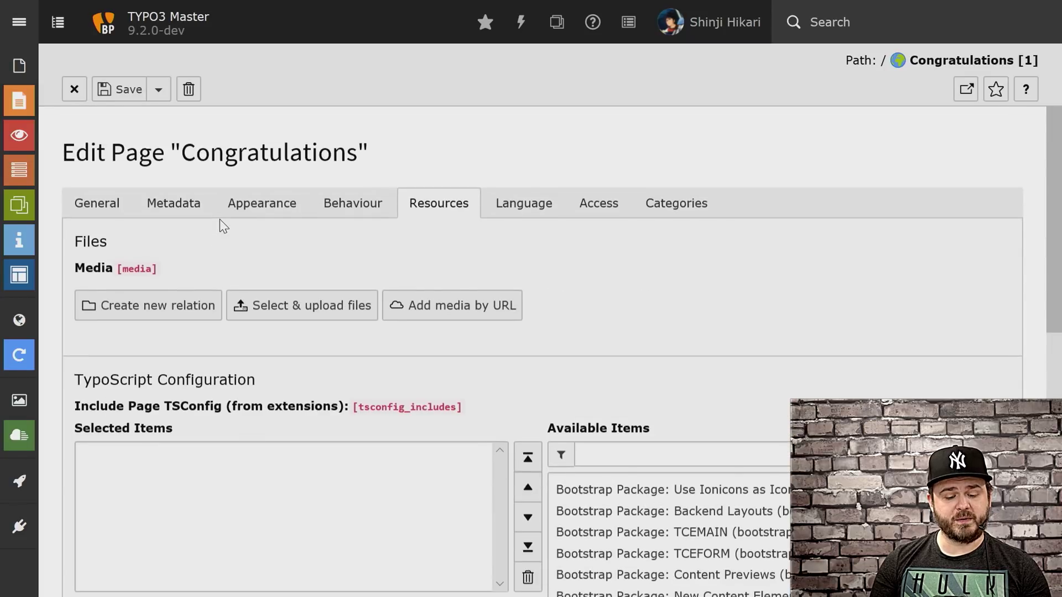
scroll(220, 220, down, 7)
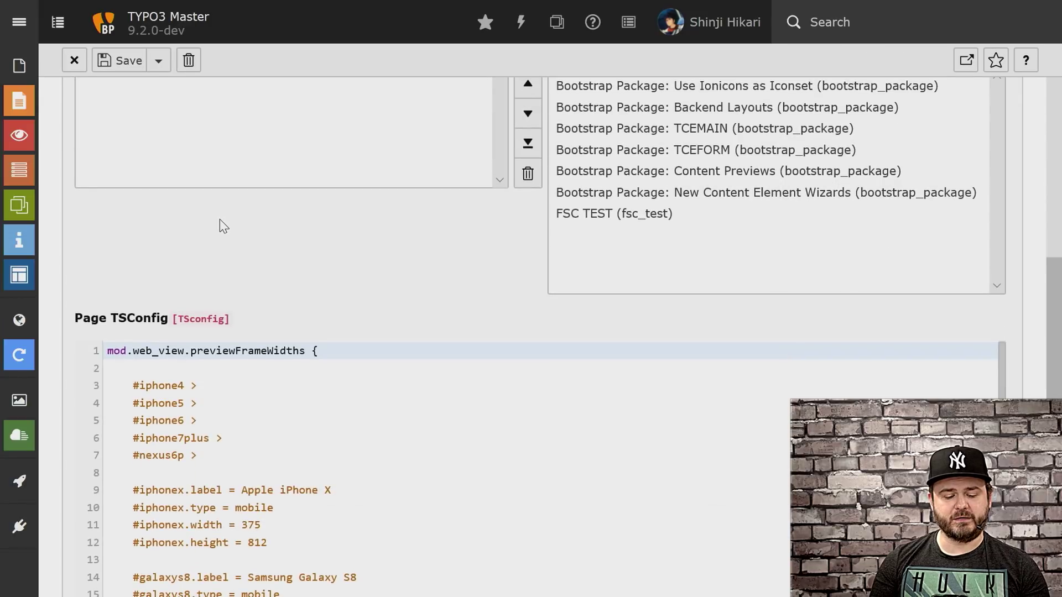
scroll(220, 220, down, 1)
scroll(220, 220, up, 9)
scroll(220, 220, down, 4)
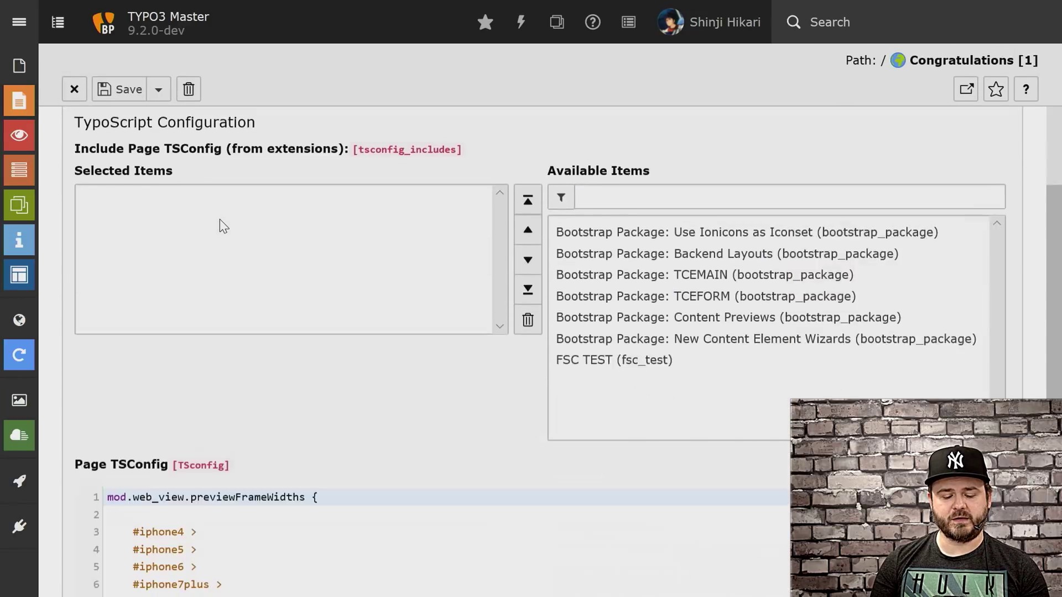
scroll(220, 219, down, 3)
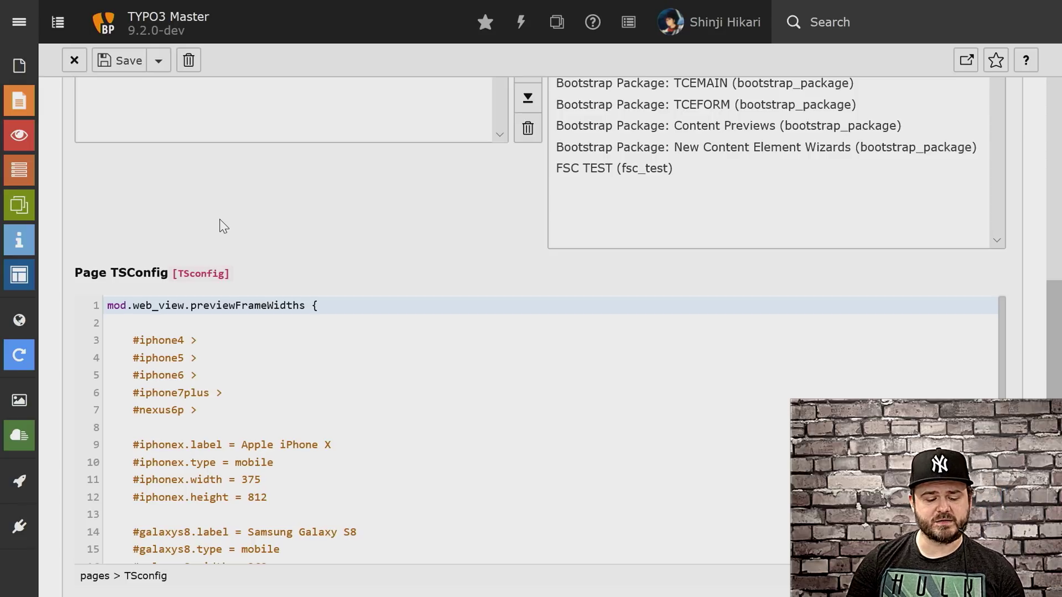
- Uncomment the iphone4, iphone5 and iphone6 removal lines in the previewFrameWidths block of the Page TSConfig
scroll(221, 219, down, 1)
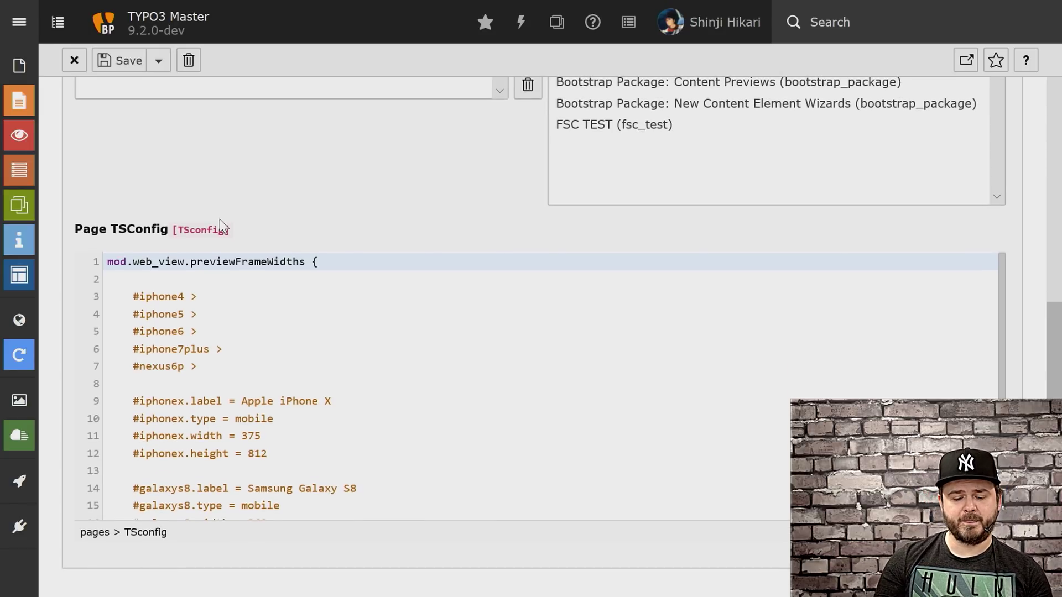
click(131, 296)
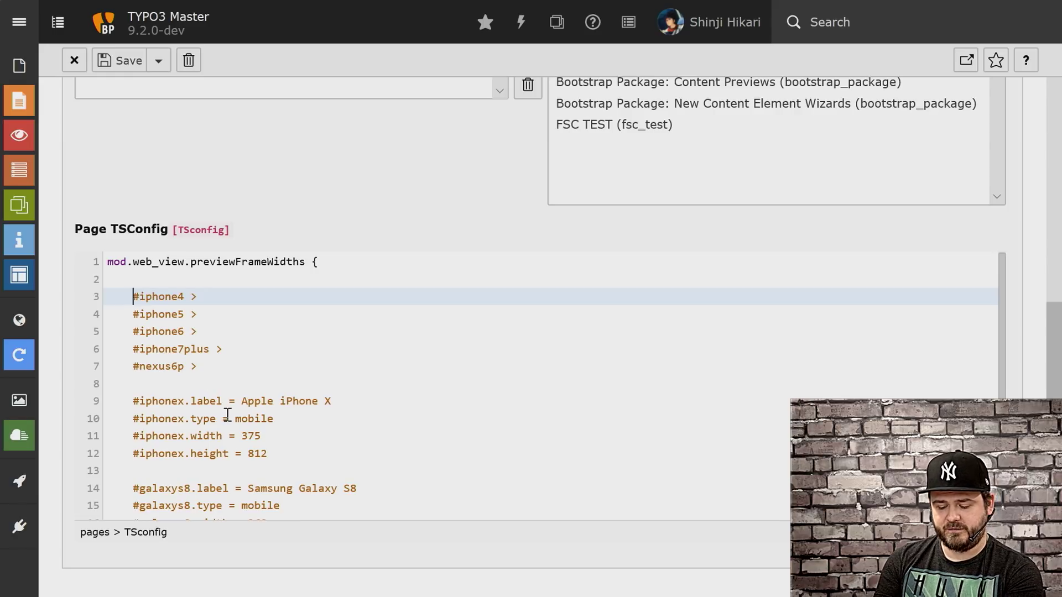
key(Delete)
key(Down)
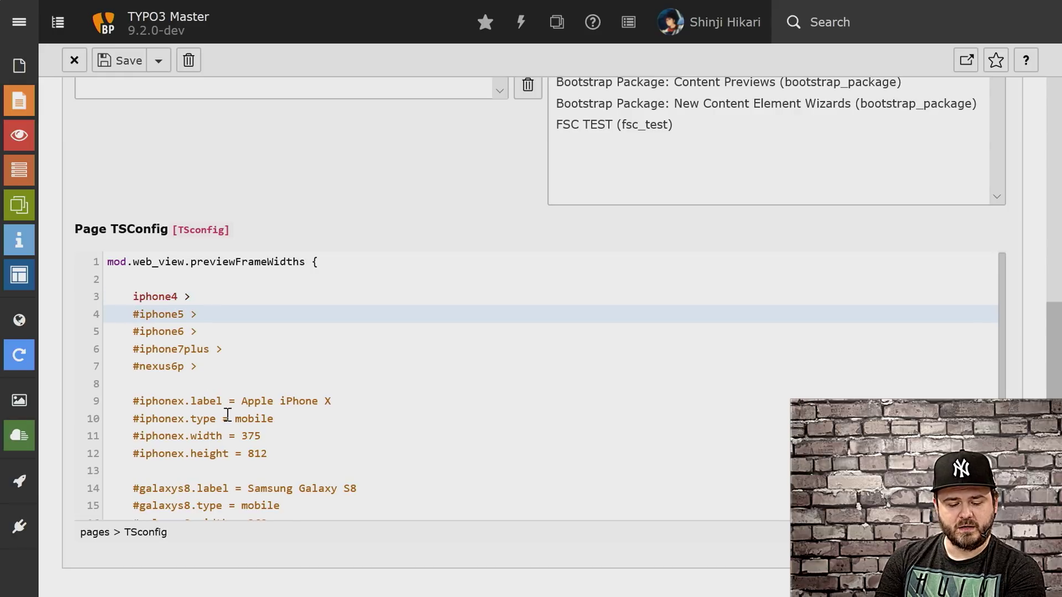
key(Delete)
key(Down)
key(Delete)
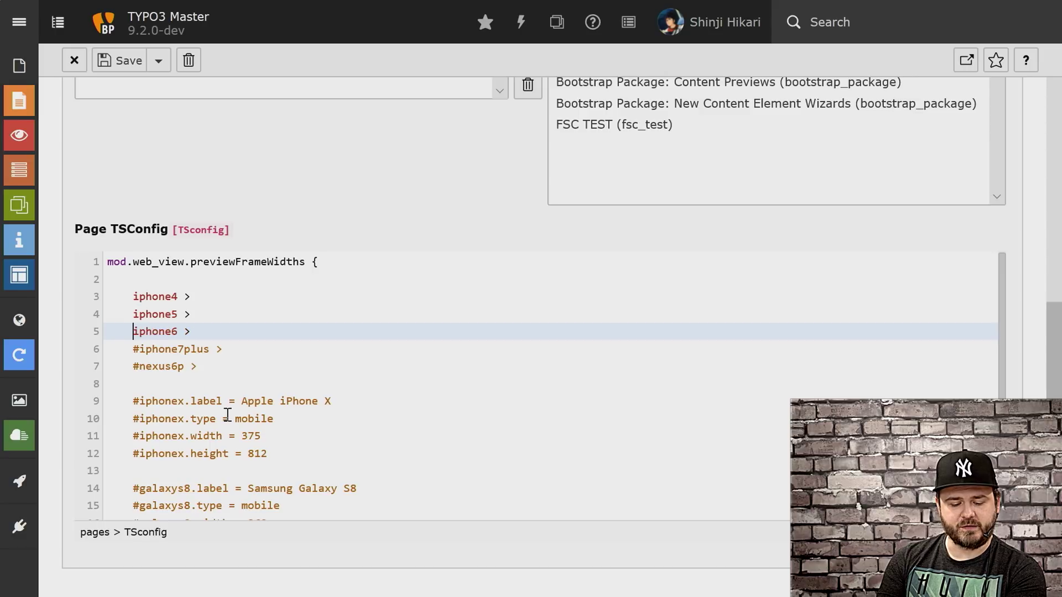
- Uncomment the Apple iPhone X preset's label, type, width and height lines, leaving iphone7plus and nexus6p commented out
key(Down)
key(Down)
key(Down)
key(Down)
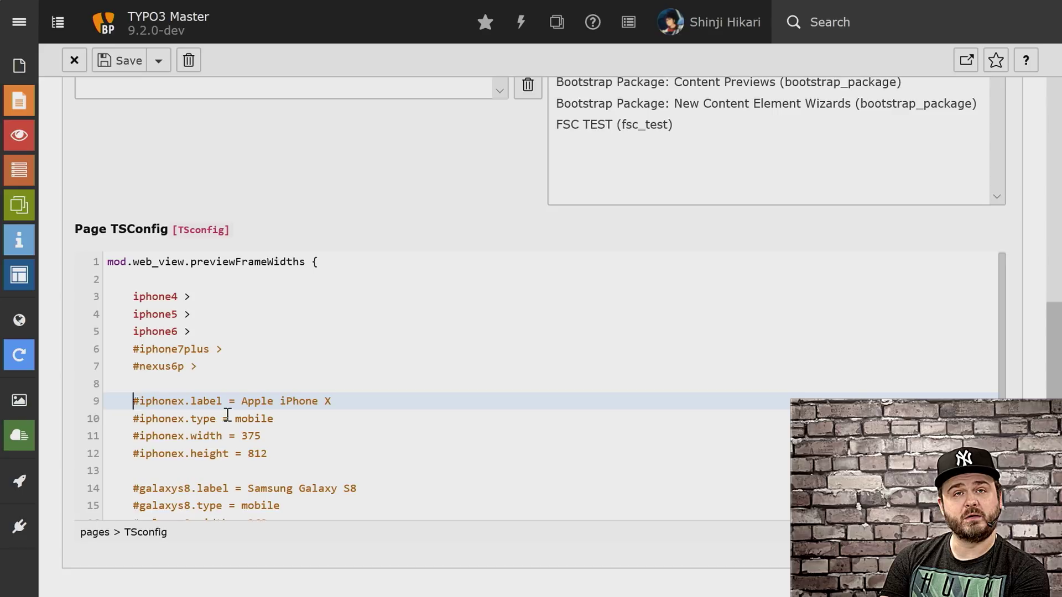
key(Delete)
key(Down)
key(Delete)
key(Down)
key(Delete)
key(Down)
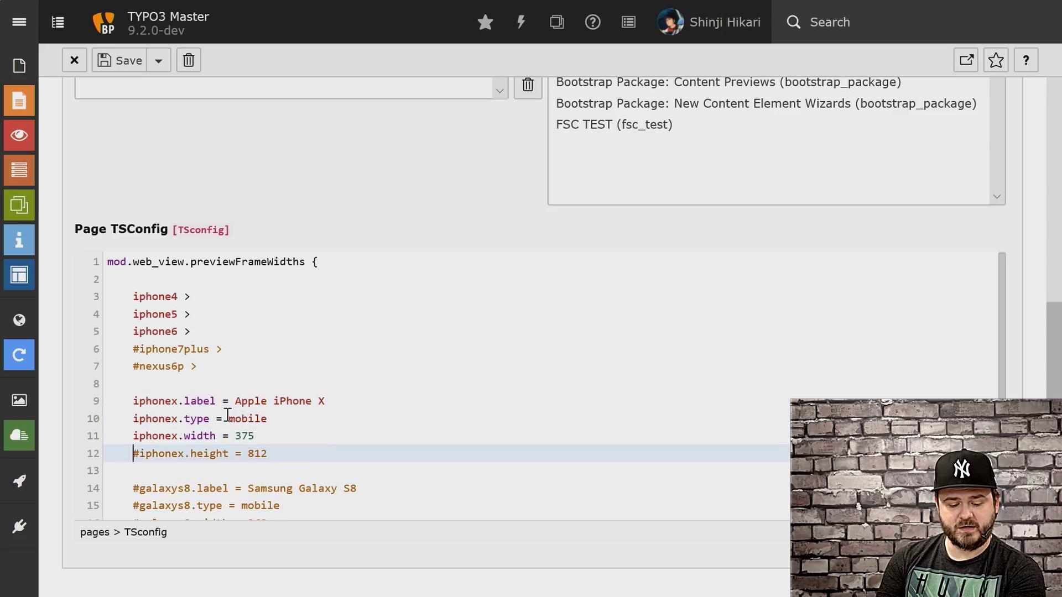
key(Delete)
- Uncomment the Samsung Galaxy S8 preset's label, type, width and height lines in the Page TSConfig
key(Down)
key(Down)
key(Delete)
key(Down)
key(Delete)
key(Down)
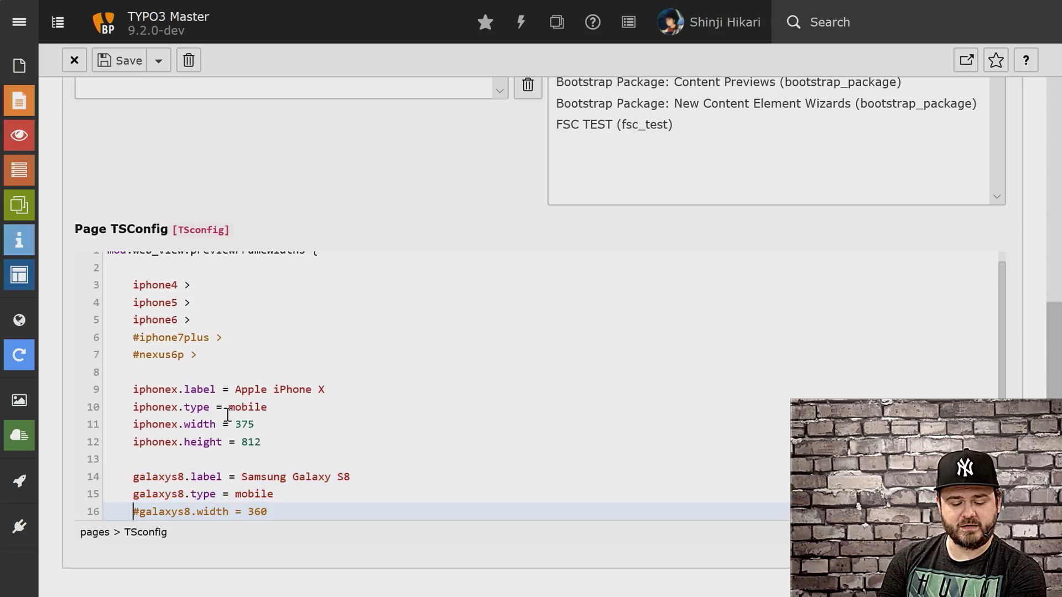
key(Down)
key(Up)
key(Delete)
key(Down)
key(Delete)
key(Down)
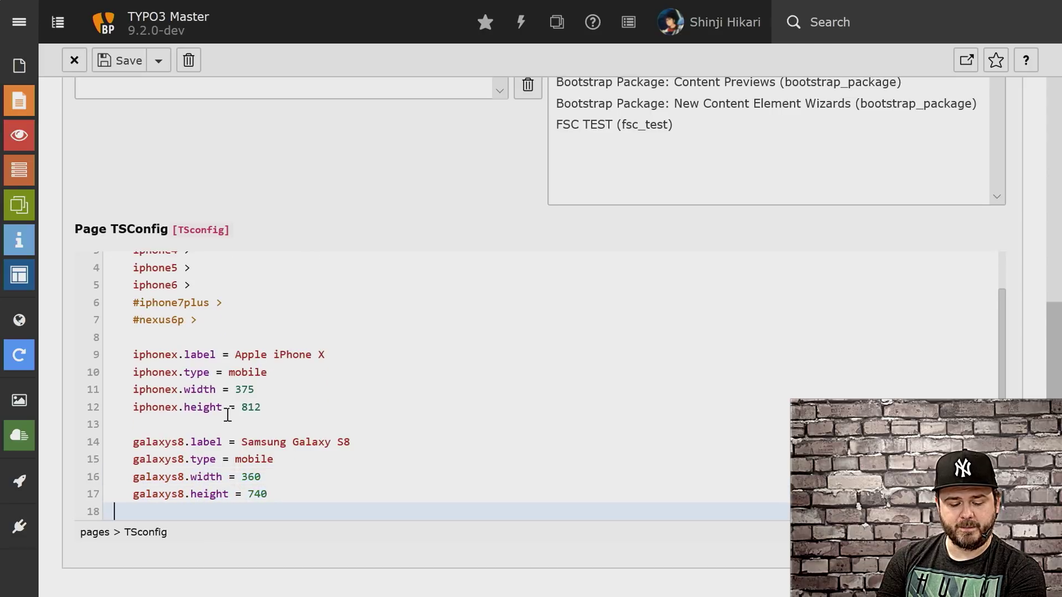
- Examine the preset keys and the type, width and height options of the iphonex and galaxys8 definitions in the Page TSConfig
scroll(227, 415, down, 1)
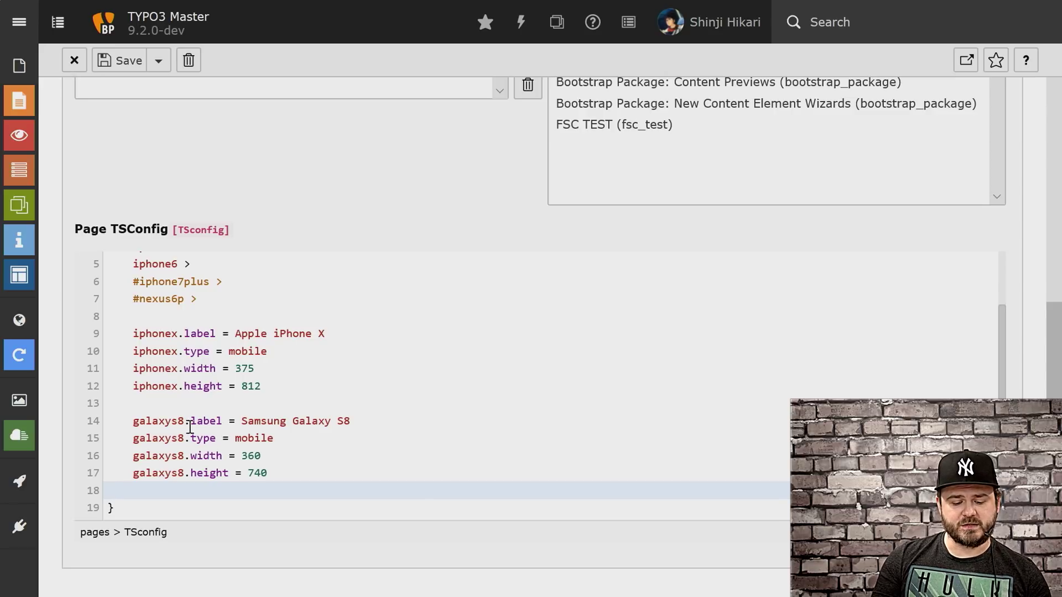
double_click(155, 427)
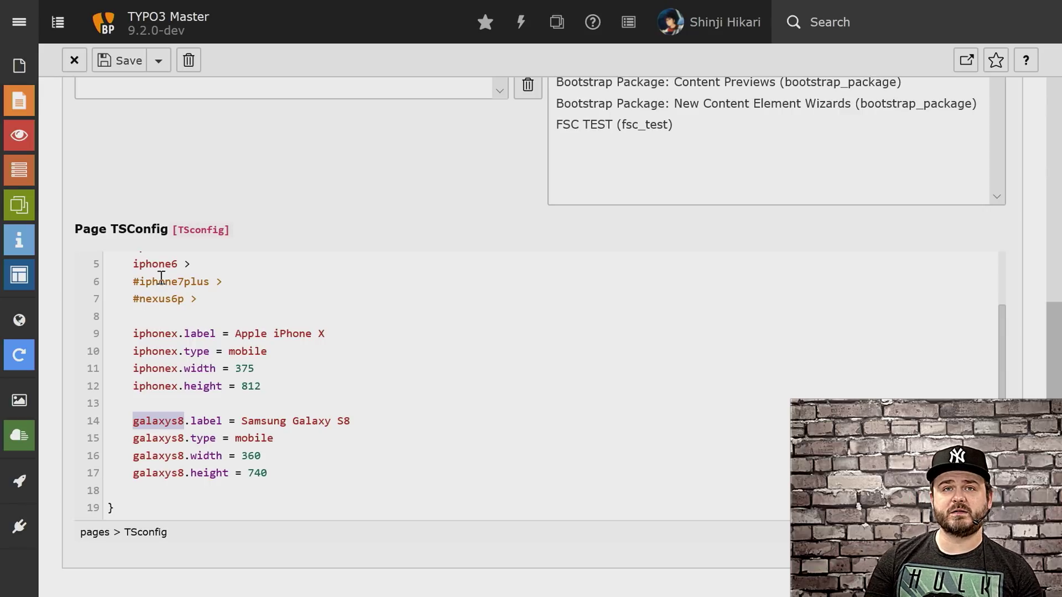
scroll(161, 279, up, 1)
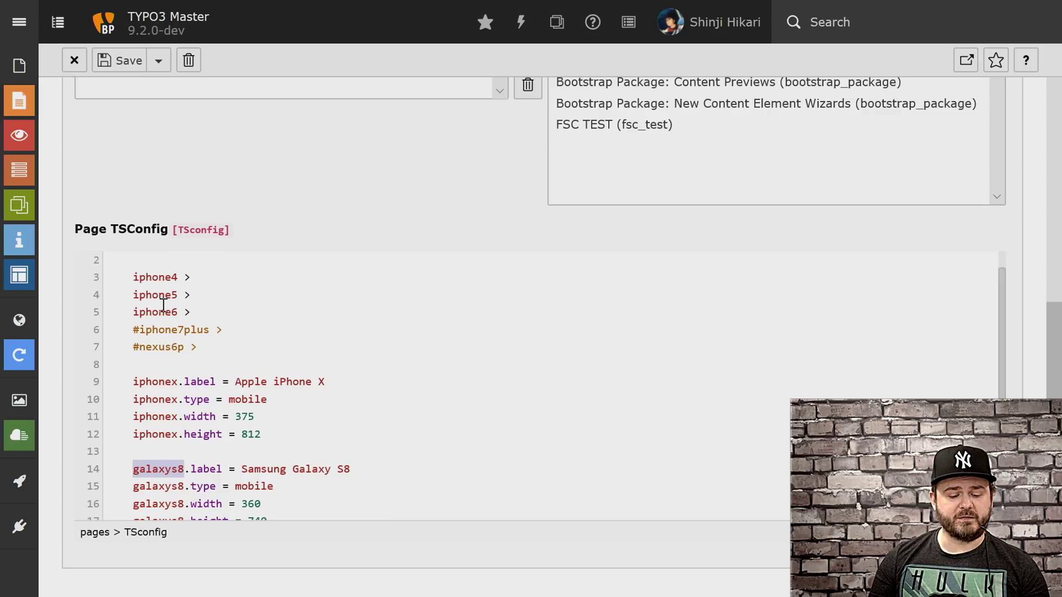
scroll(187, 424, down, 1)
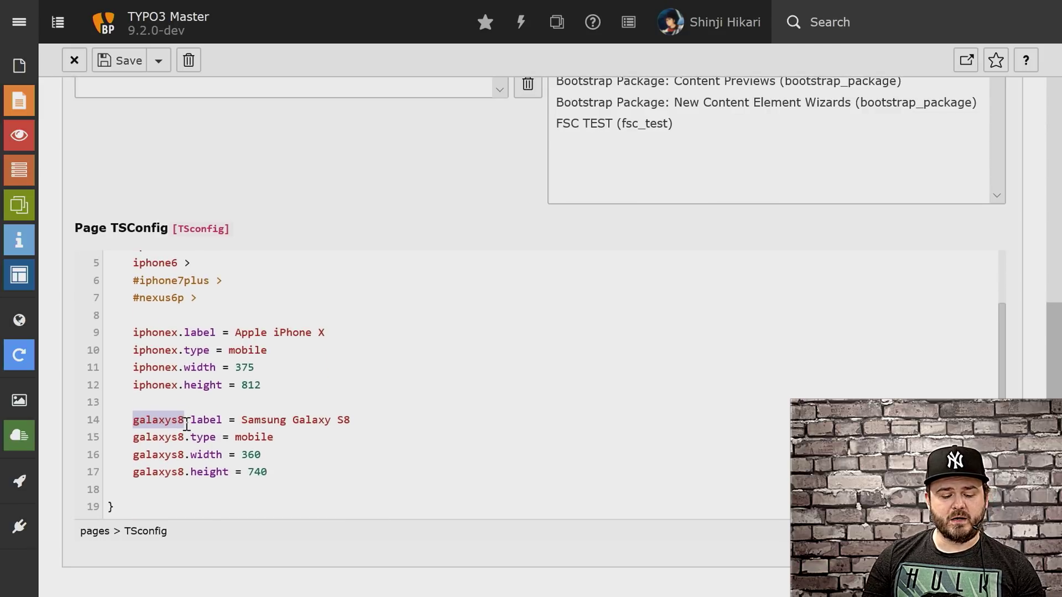
click(197, 350)
double_click(197, 350)
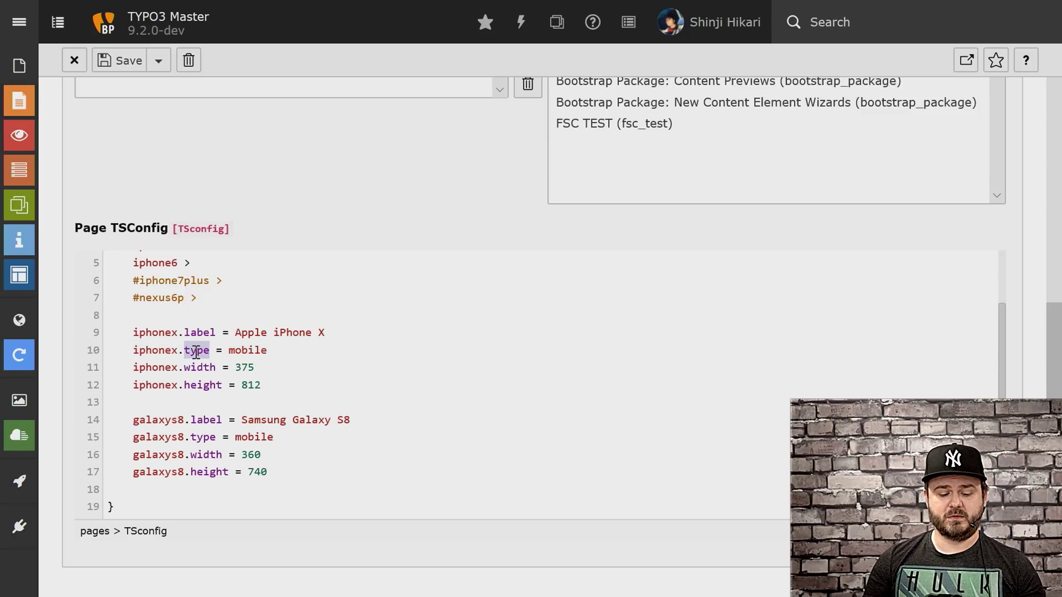
triple_click(248, 352)
click(247, 352)
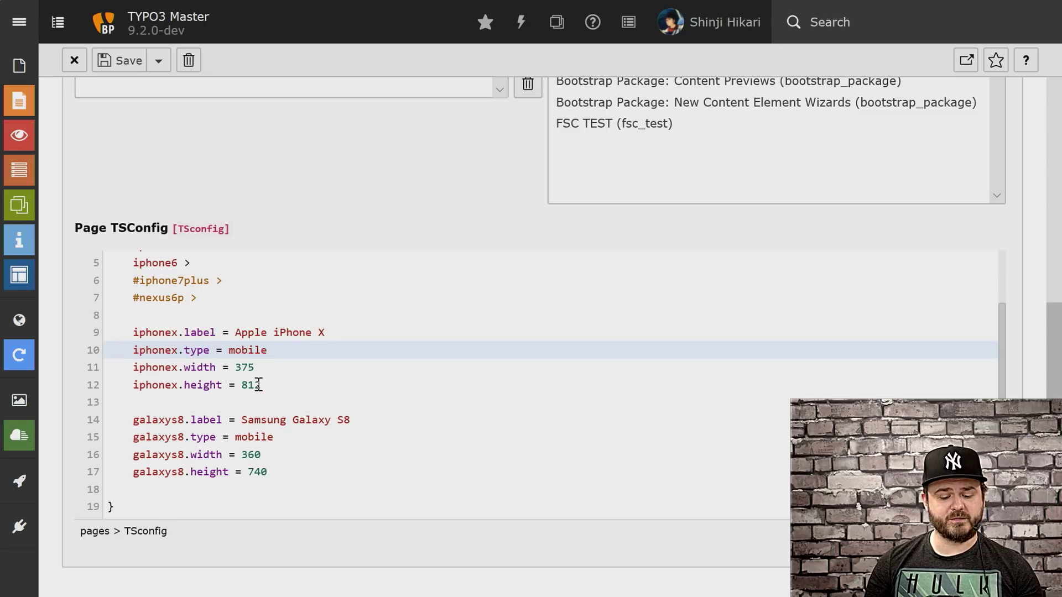
double_click(199, 368)
click(203, 386)
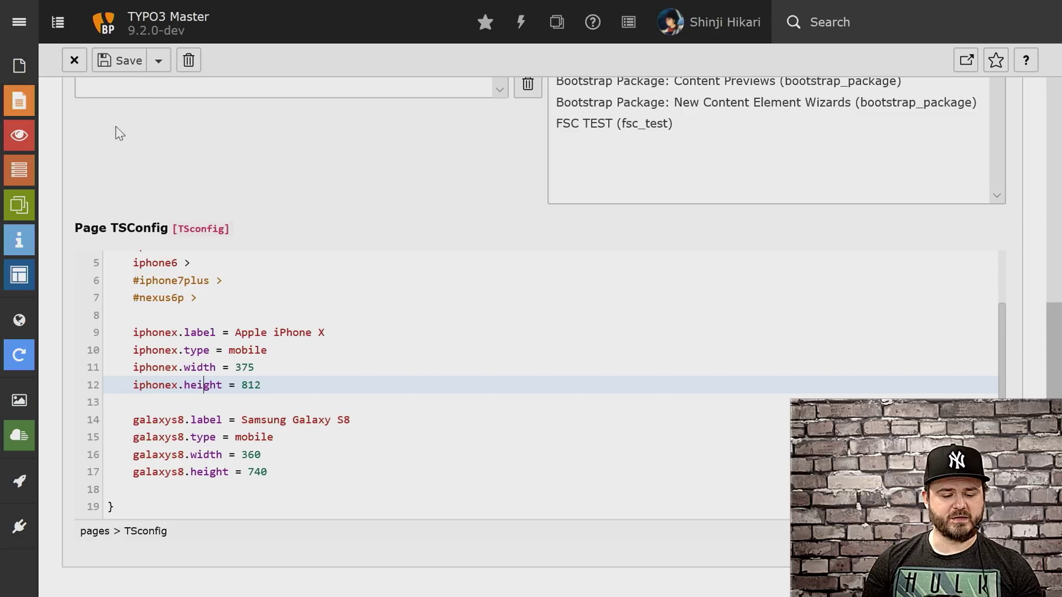
- Save the Page TSConfig, and preview the Congratulations page in the View module with the Samsung Galaxy S8 preset rotated to landscape
click(108, 60)
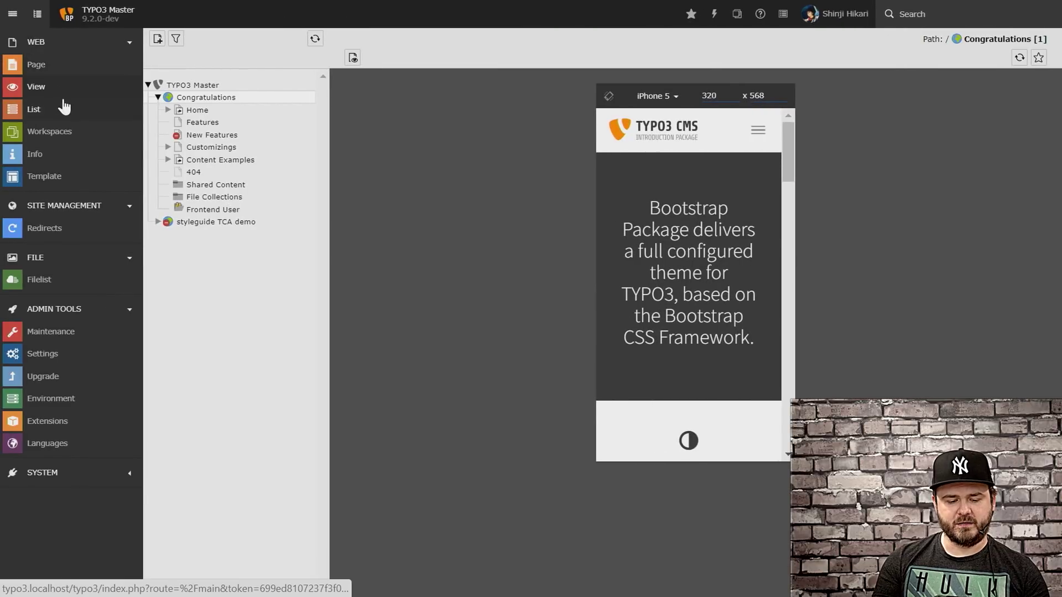
click(37, 88)
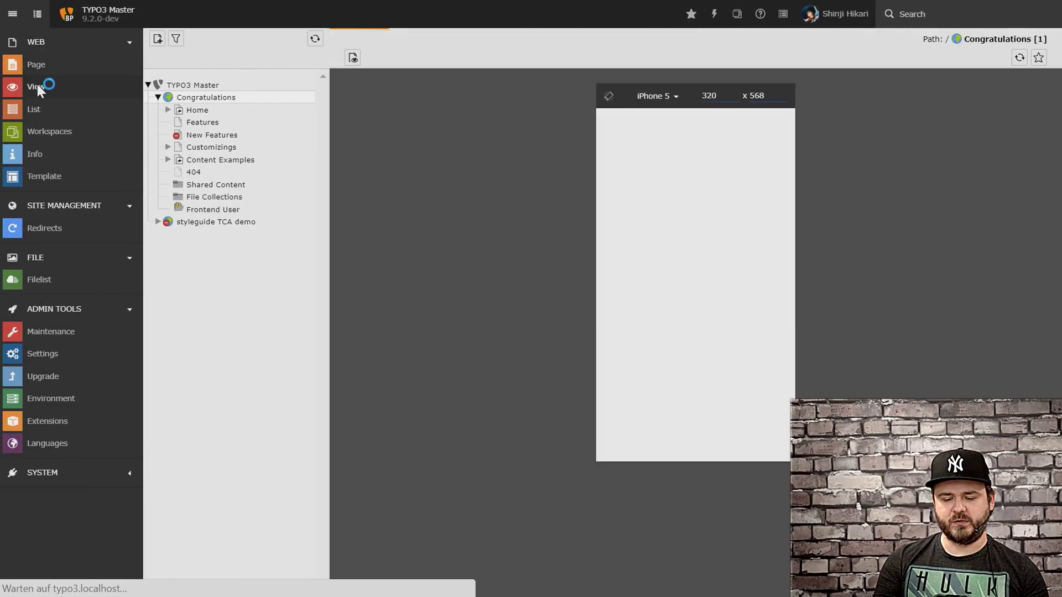
click(658, 96)
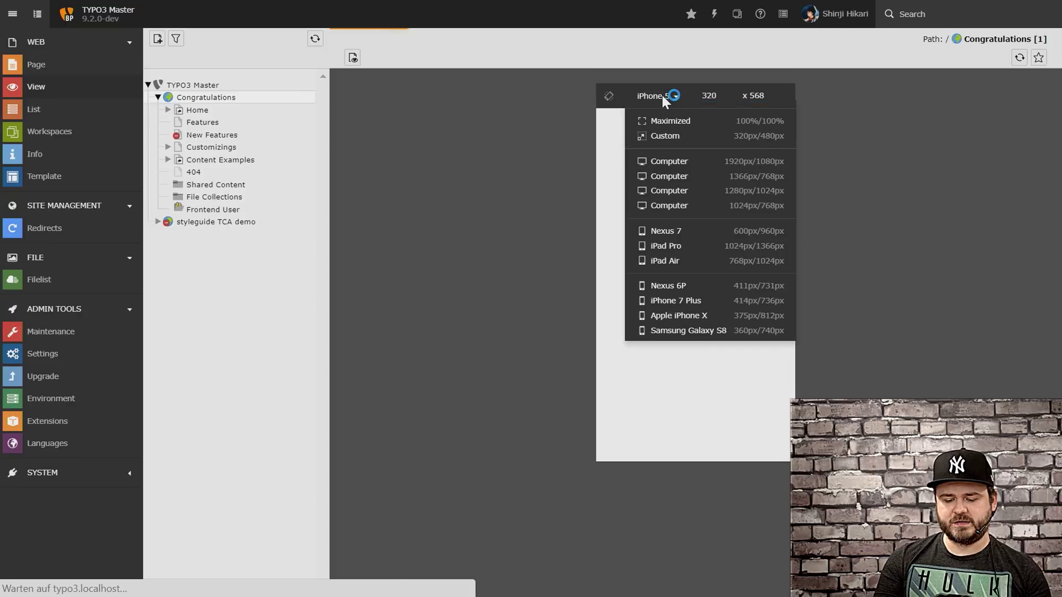
click(680, 332)
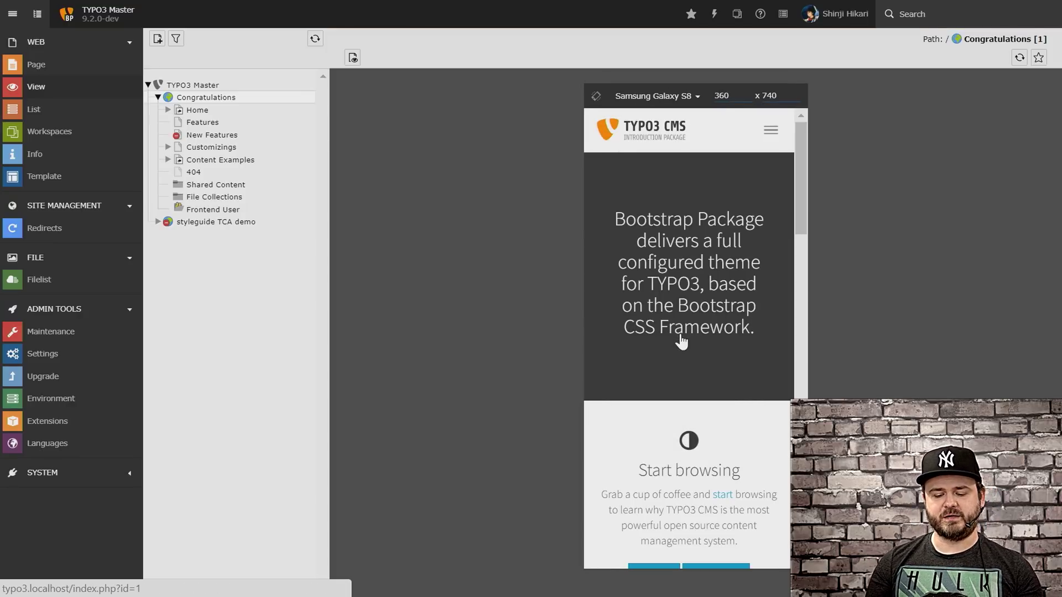
click(597, 96)
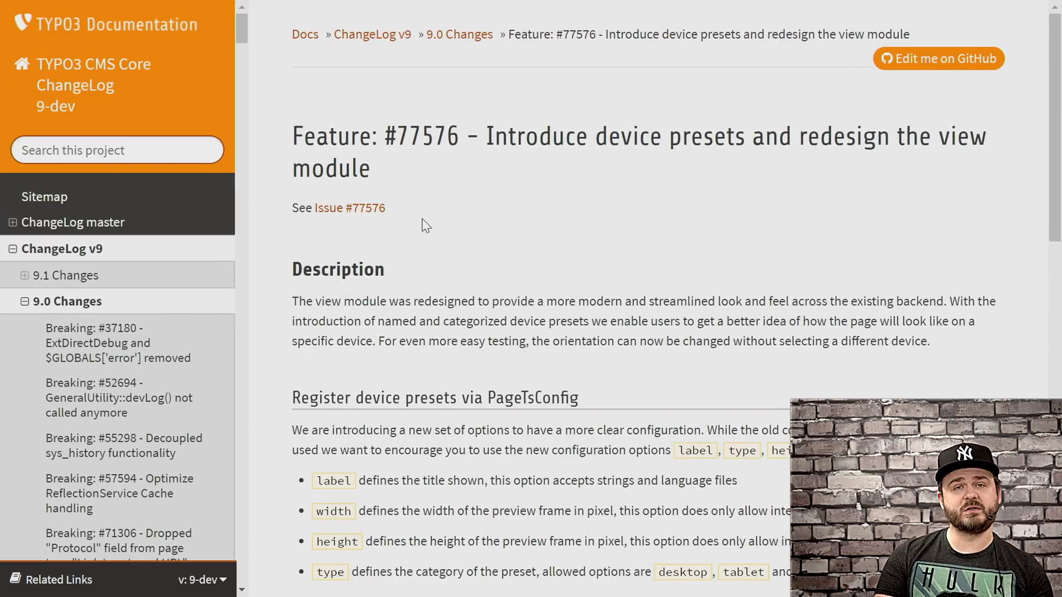
- Read through the TYPO3 changelog entry for Feature #77576 on registering device presets via PageTsConfig, including its code examples
scroll(494, 404, down, 6)
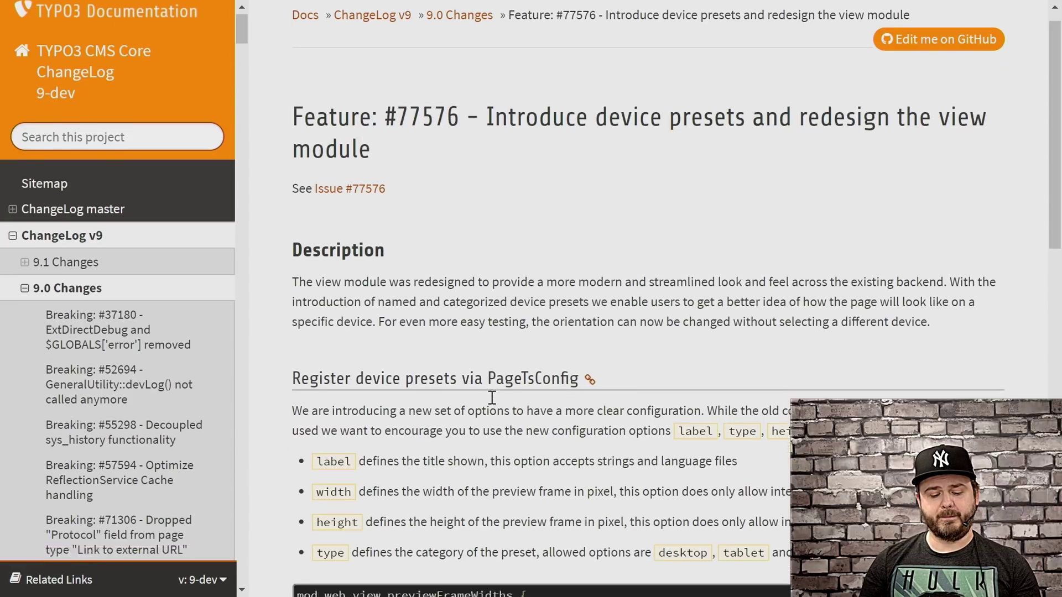
scroll(492, 402, down, 4)
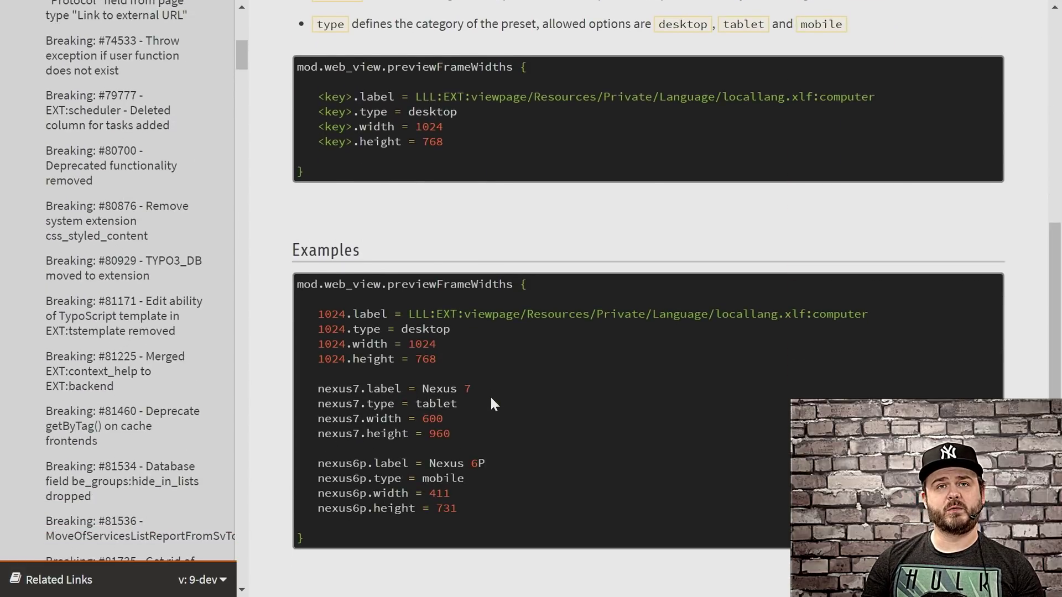
scroll(492, 401, down, 5)
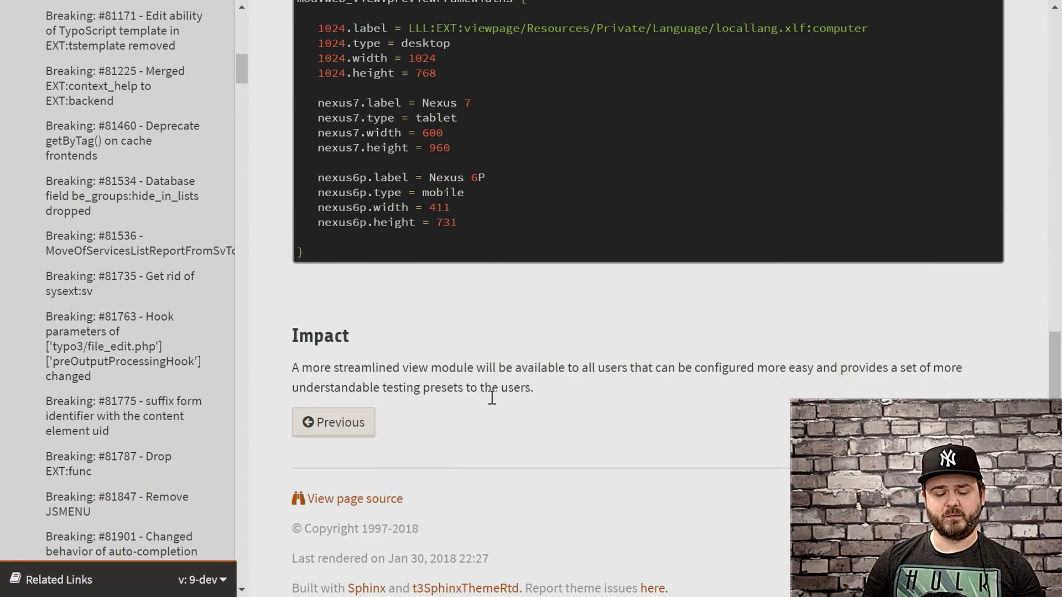
scroll(491, 397, up, 15)
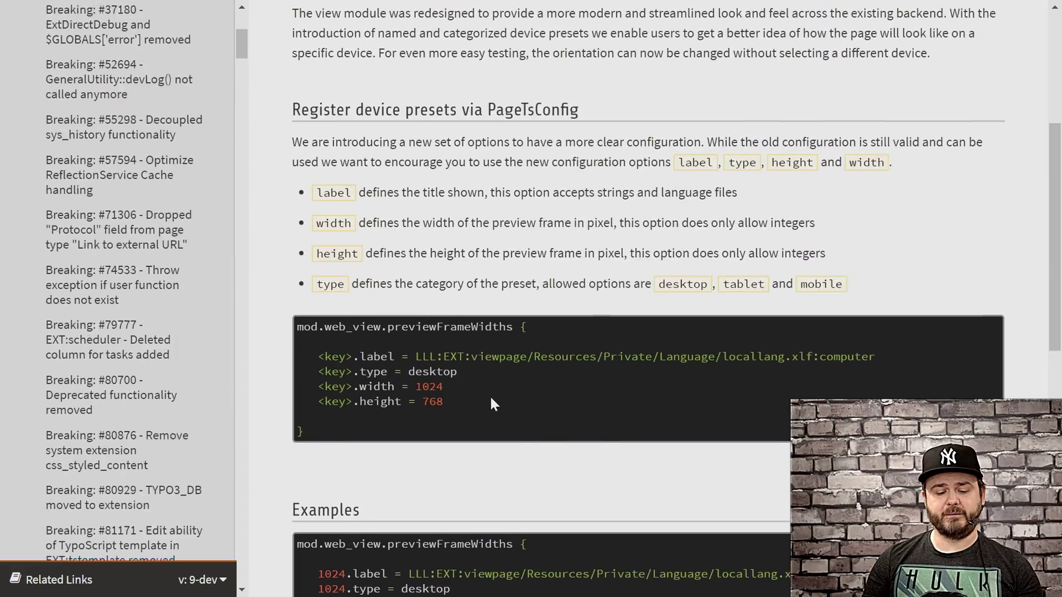